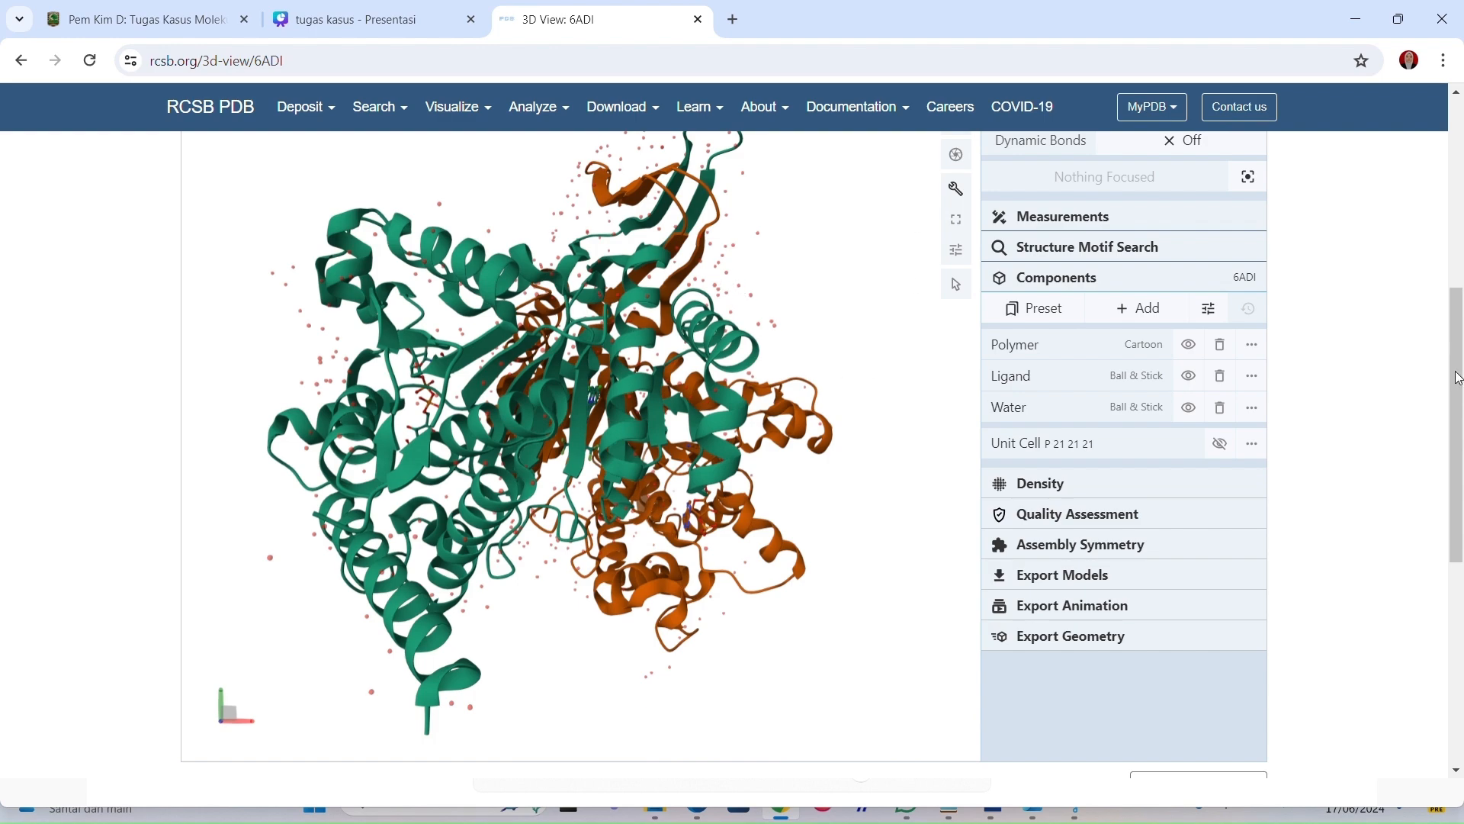
# - Rotate the 6ADI structure and focus on the NADPH ligand NDP 501
pyautogui.moveTo(1455, 371); pyautogui.dragTo(1455, 351)
pyautogui.moveTo(630, 435); pyautogui.dragTo(706, 396)
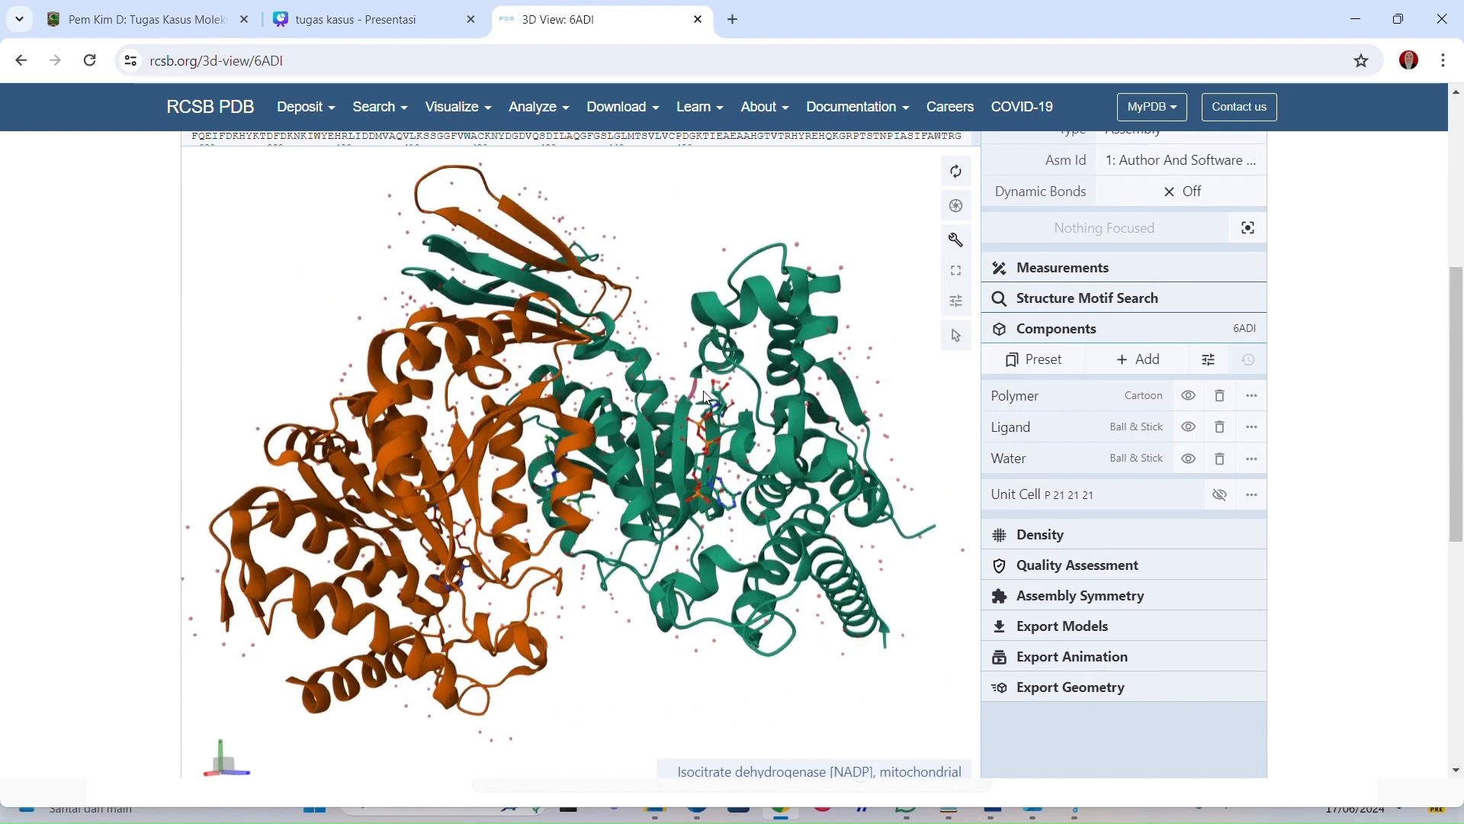
pyautogui.click(700, 455)
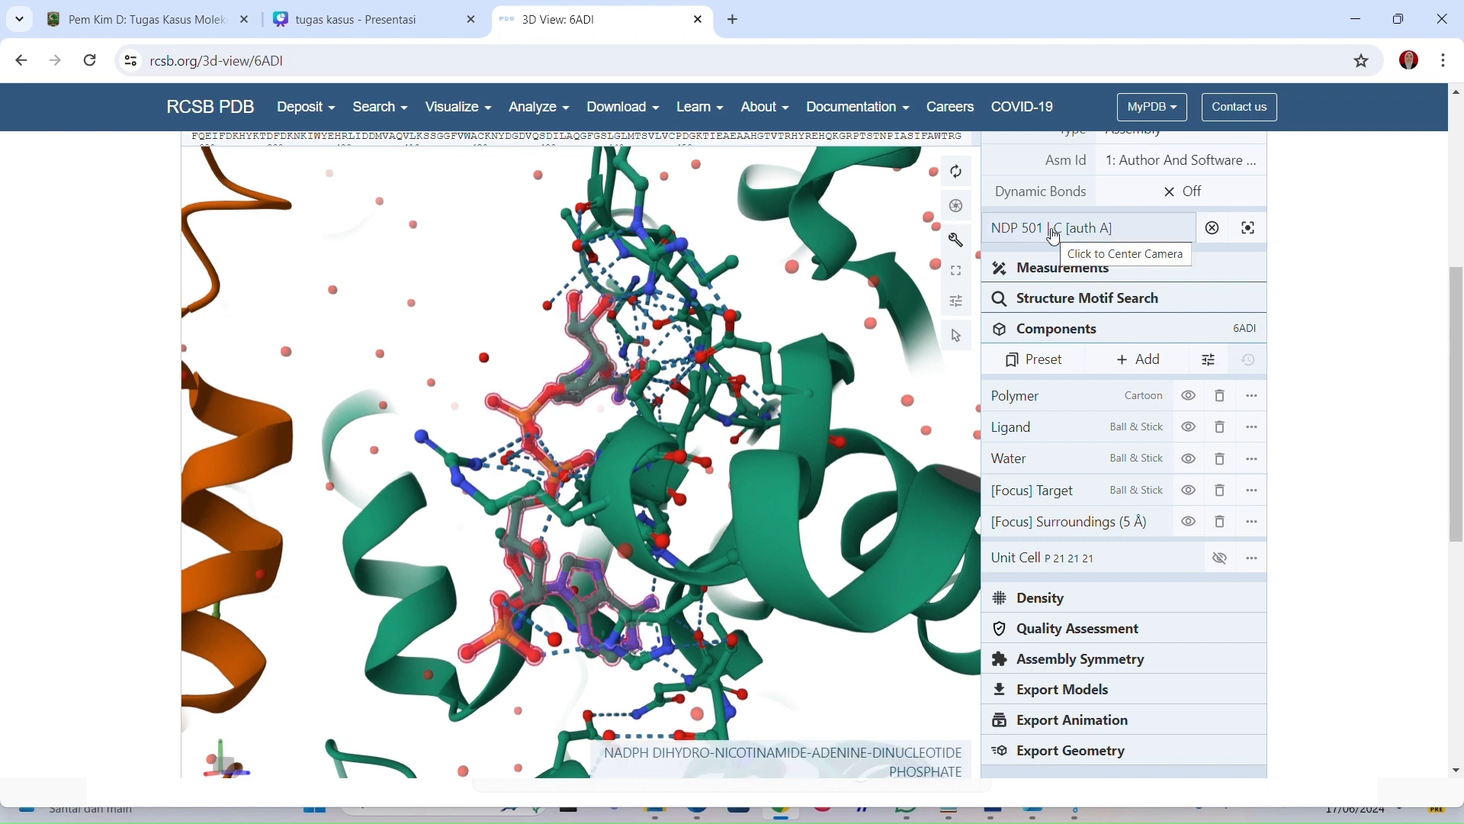
# - Examine the ligand validation pages for 9UO and NDP in entry 6ADI
pyautogui.scroll(5, 1461, 332)
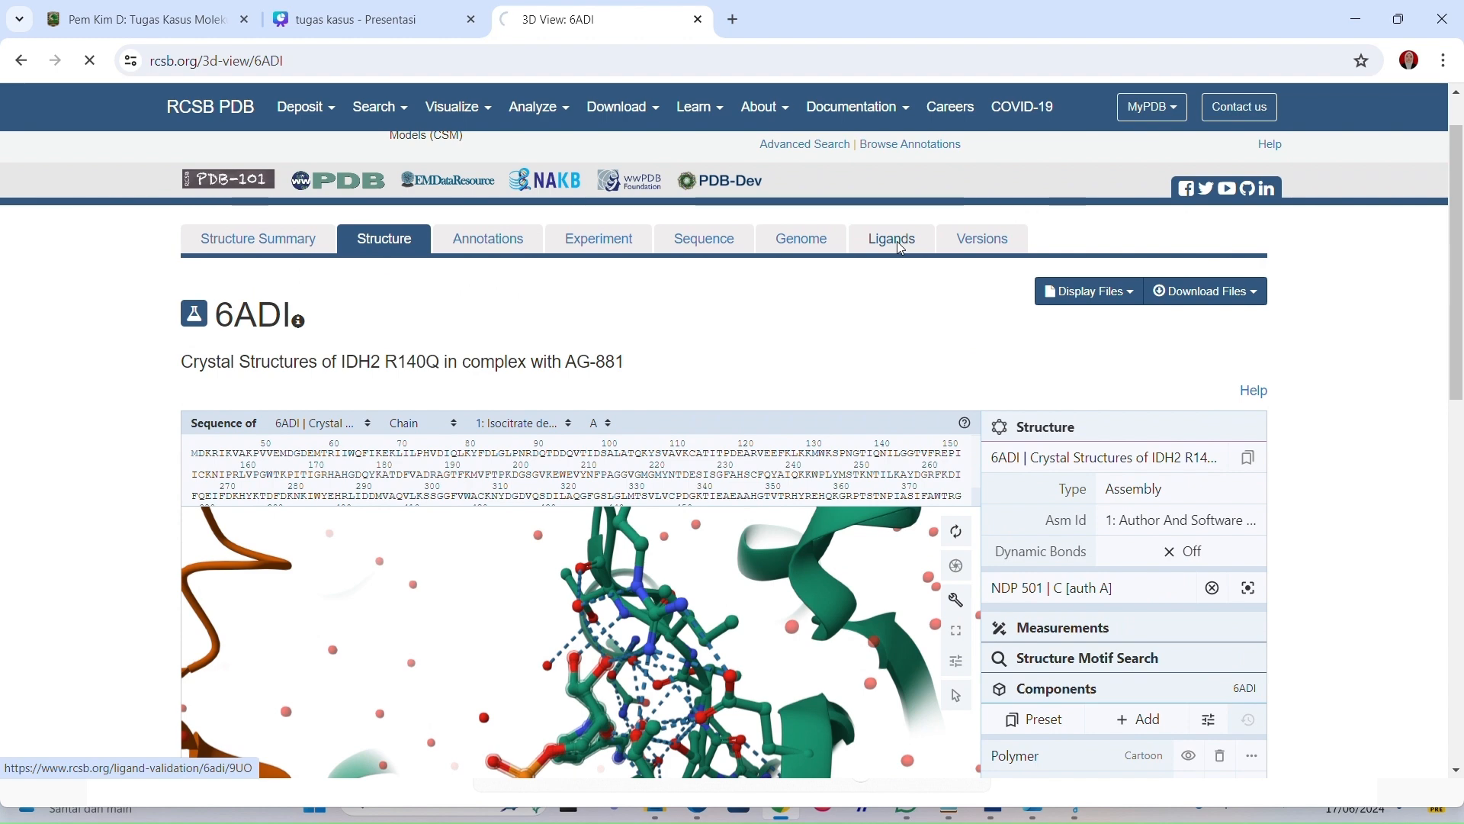
pyautogui.click(897, 244)
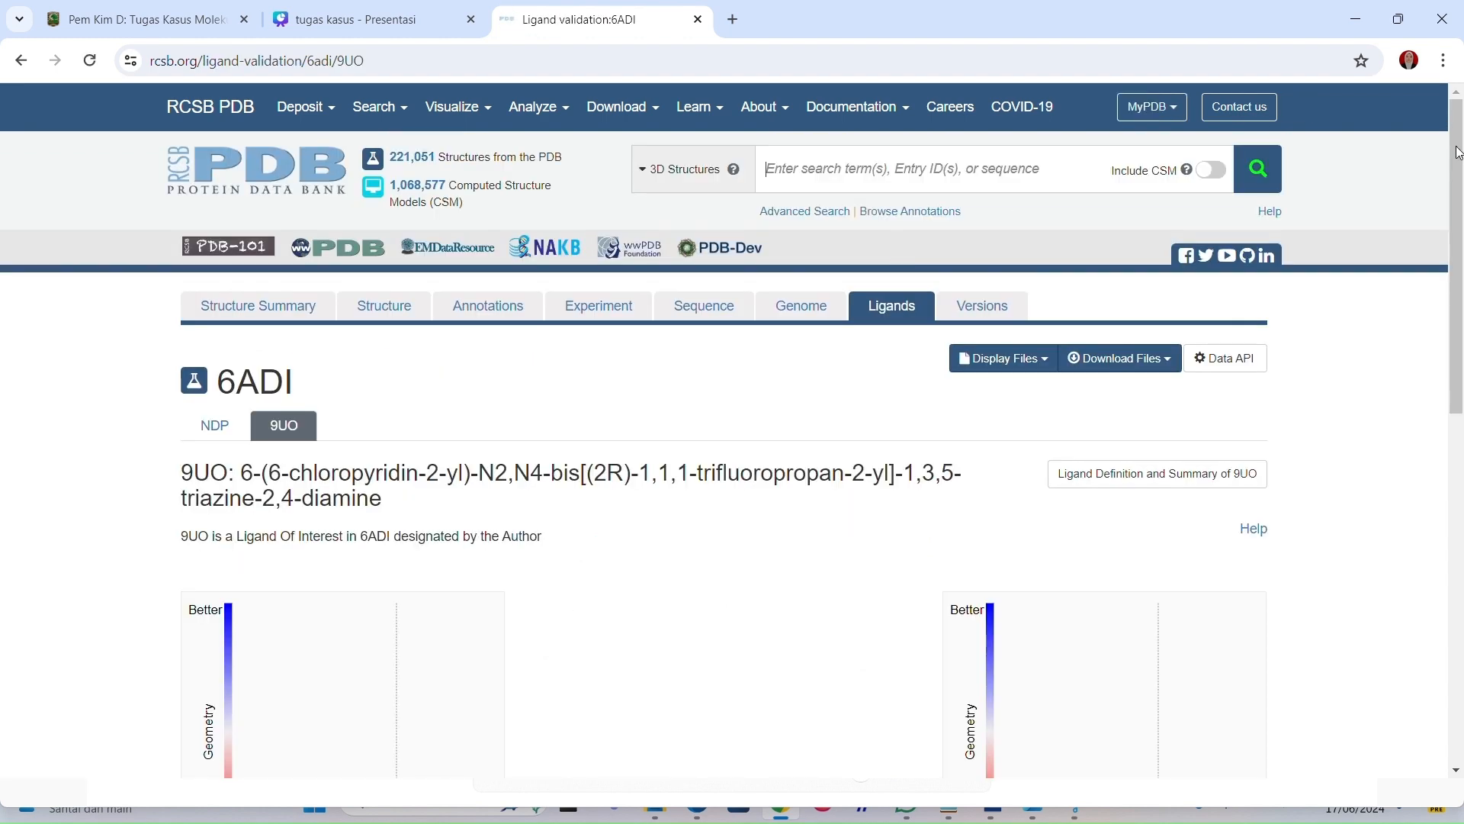
pyautogui.moveTo(1458, 152); pyautogui.dragTo(1458, 273)
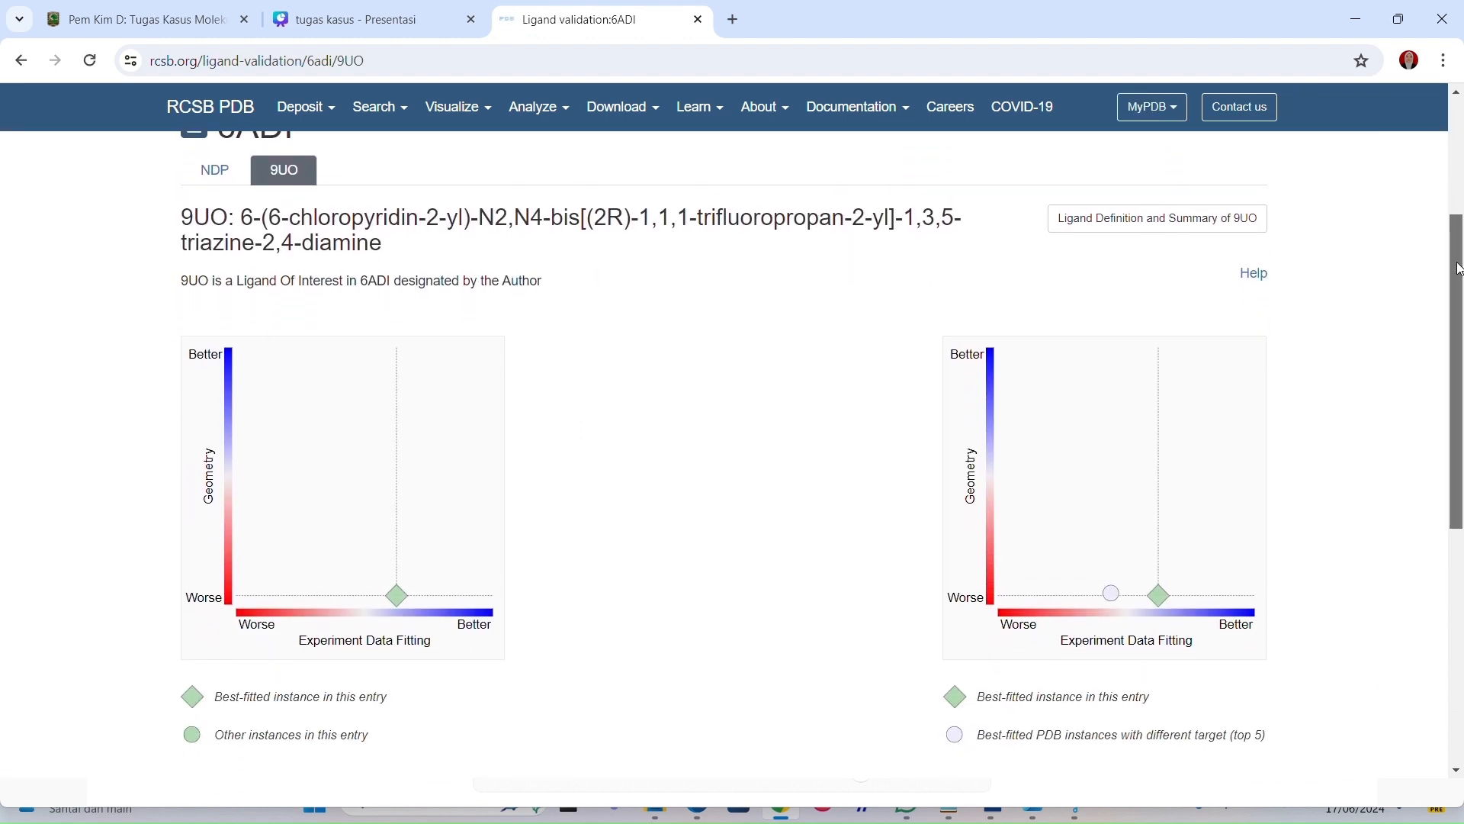
pyautogui.click(212, 172)
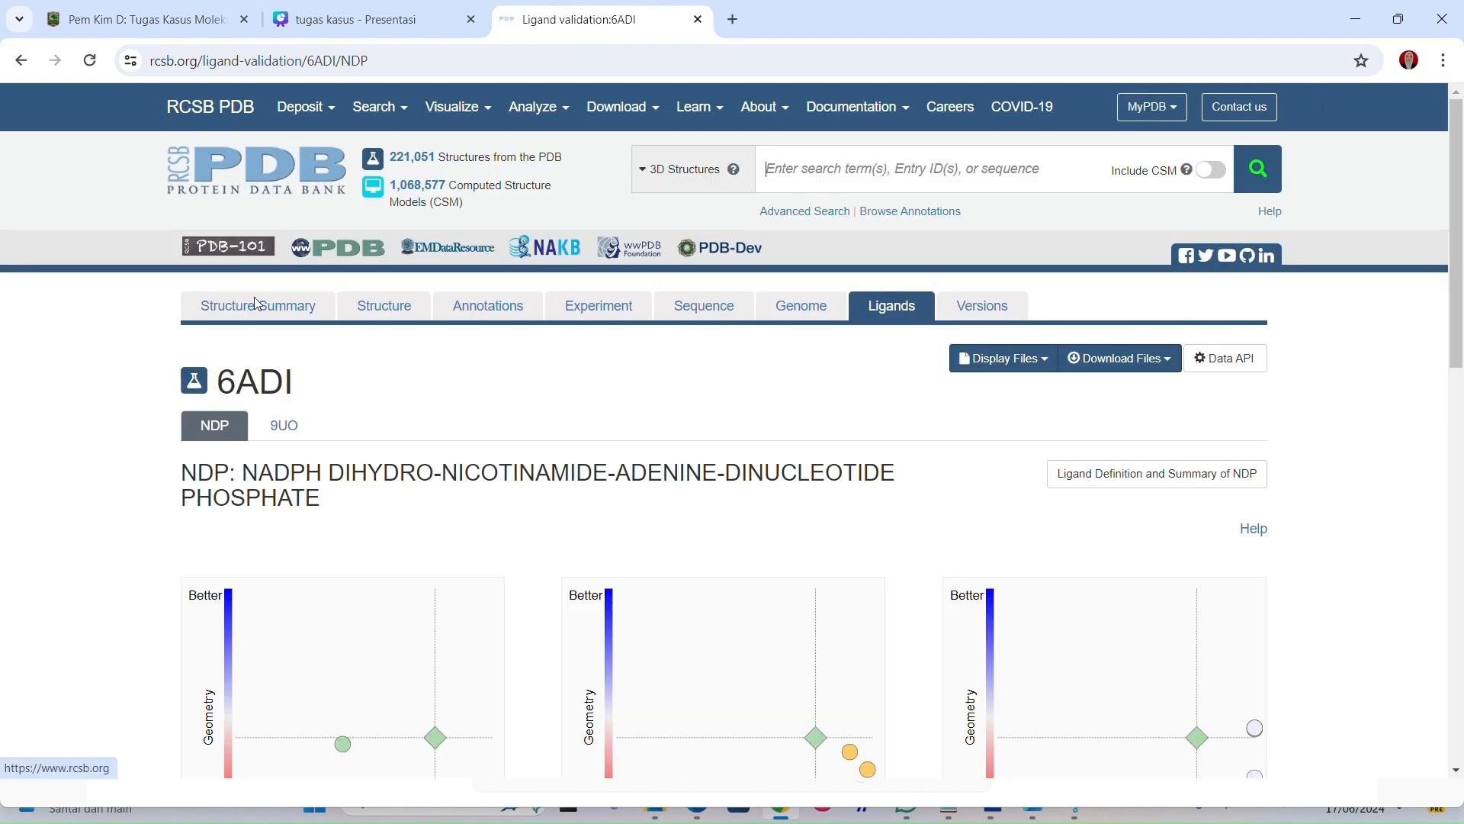
pyautogui.scroll(-1, 254, 298)
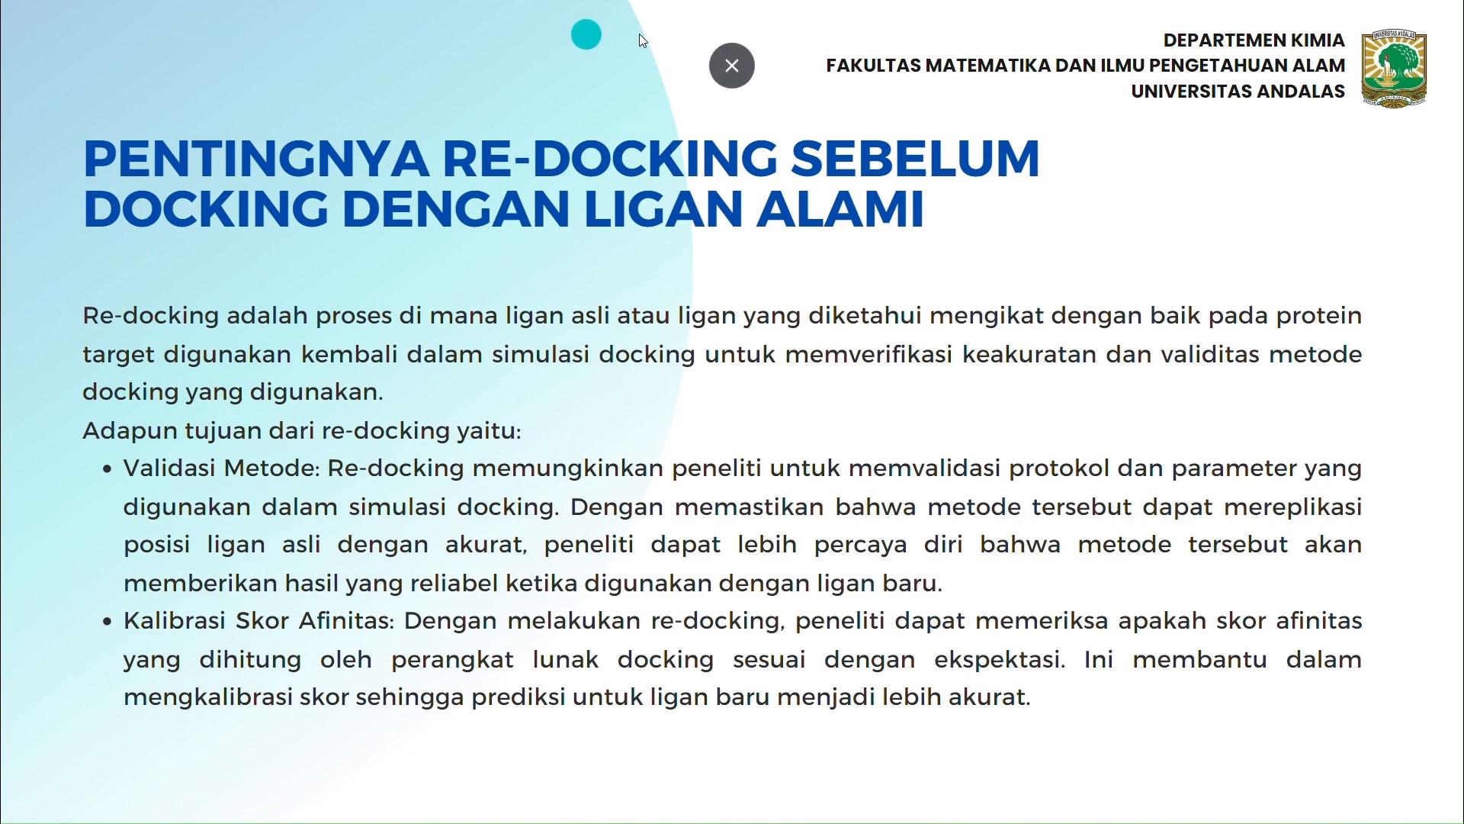
# - Exit the presentation and open the Tugas Molekuler Docking folder in File Explorer
pyautogui.click(730, 63)
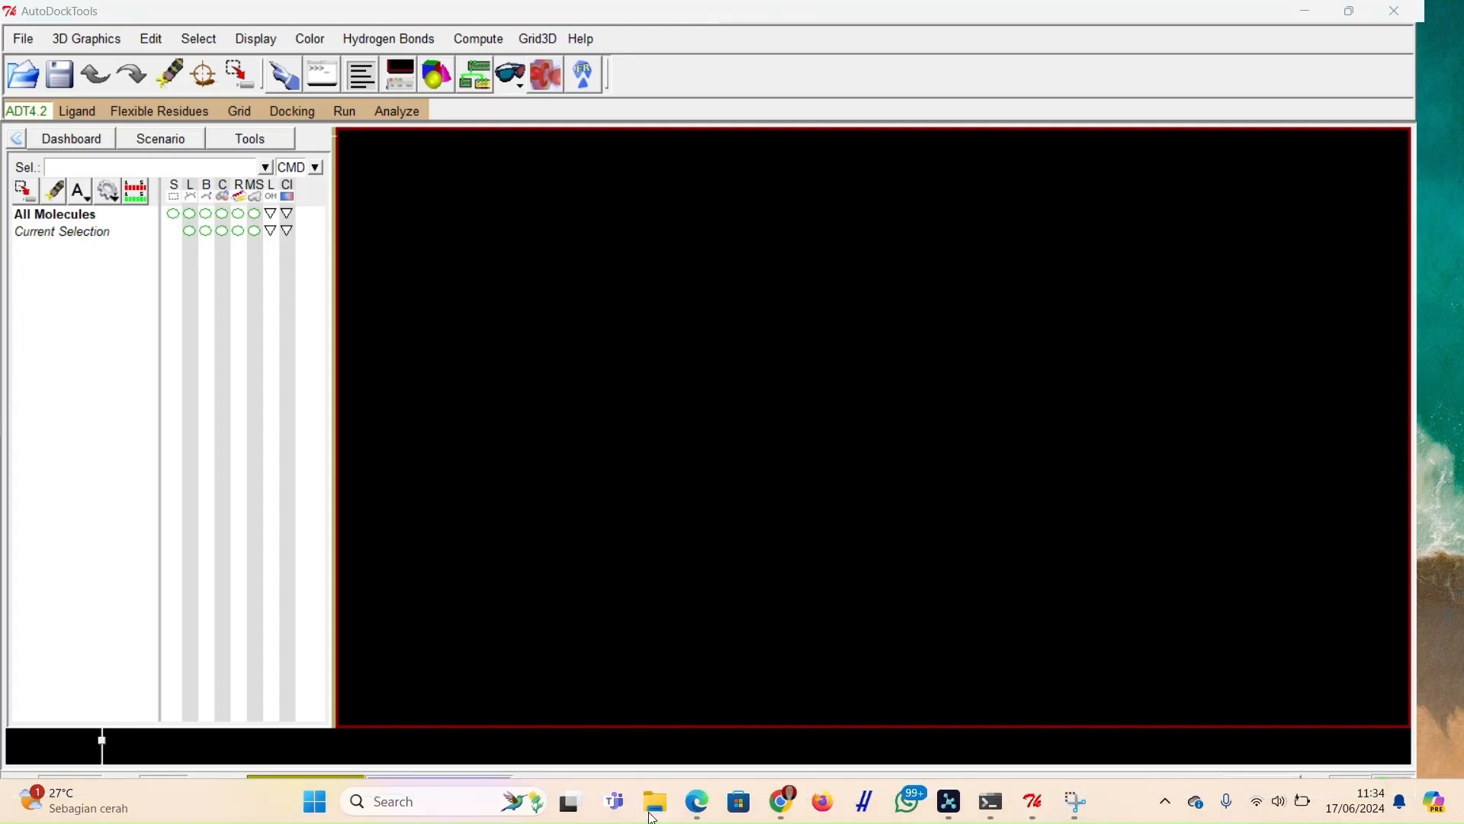
pyautogui.click(653, 808)
pyautogui.click(117, 520)
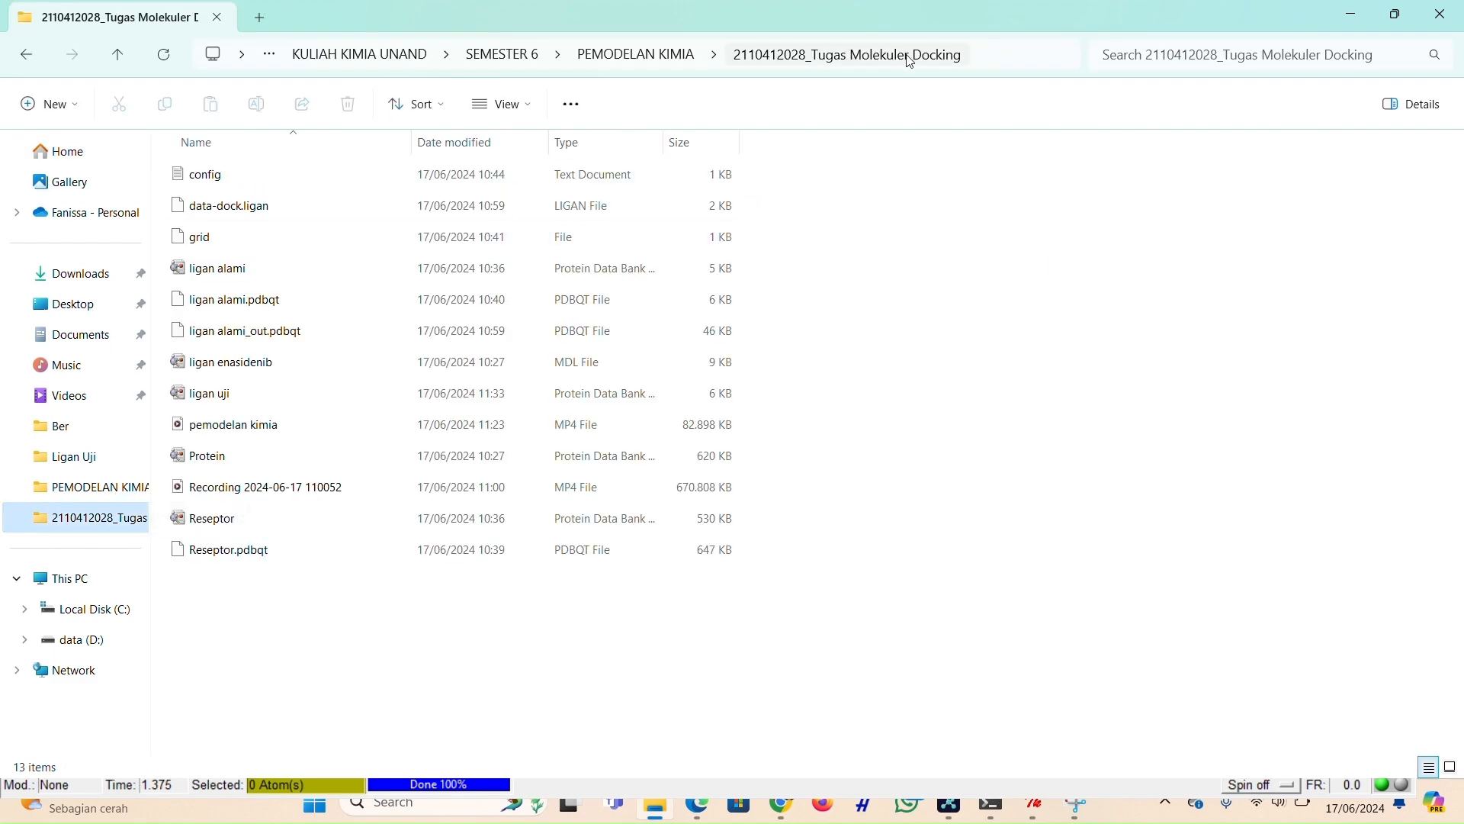
# - Switch to AutoDockTools and set its startup directory preference to the path of the Tugas Molekuler Docking folder
pyautogui.click(1031, 813)
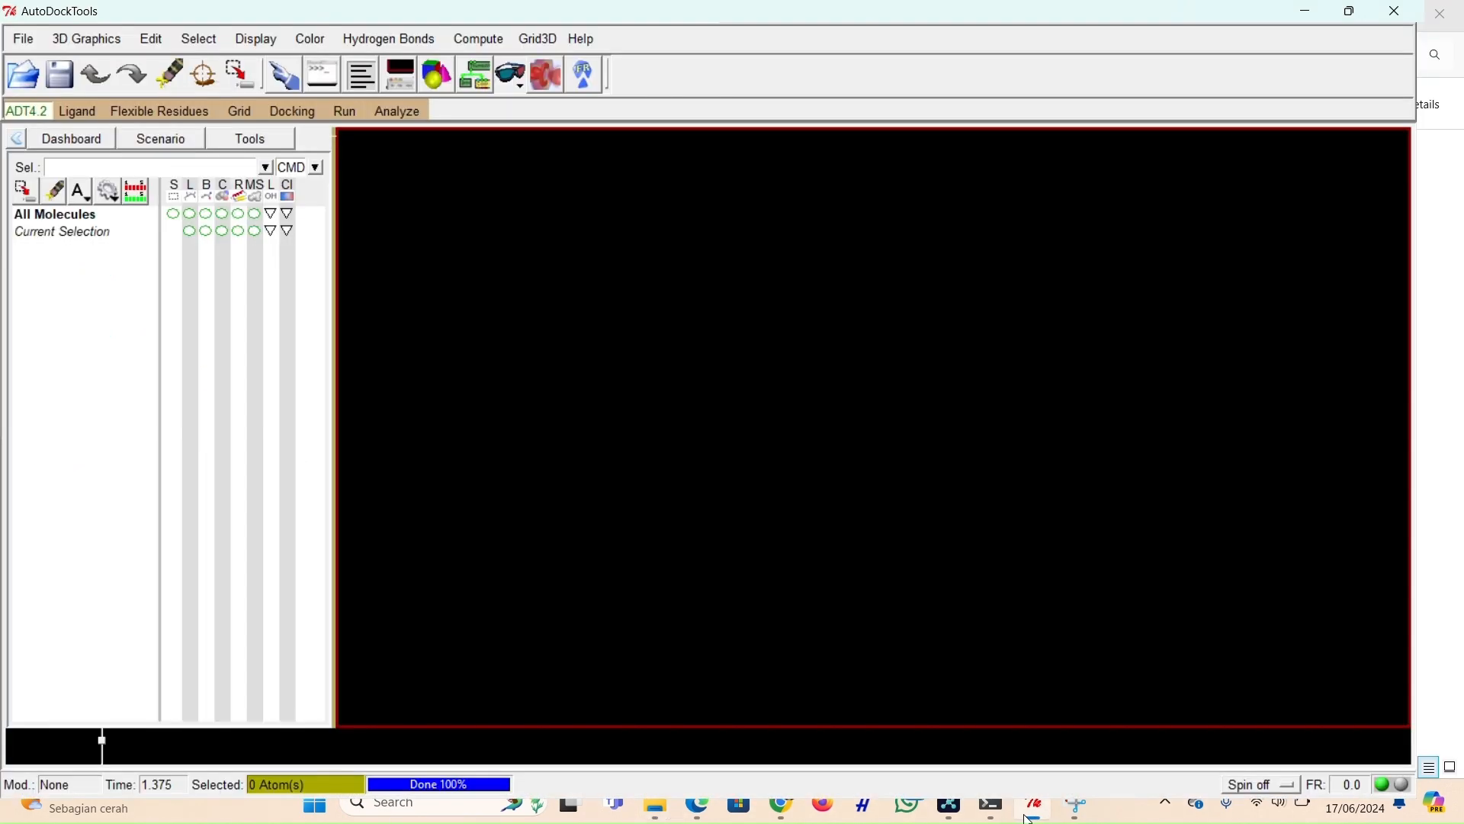
pyautogui.click(23, 39)
pyautogui.moveTo(114, 249)
pyautogui.click(200, 265)
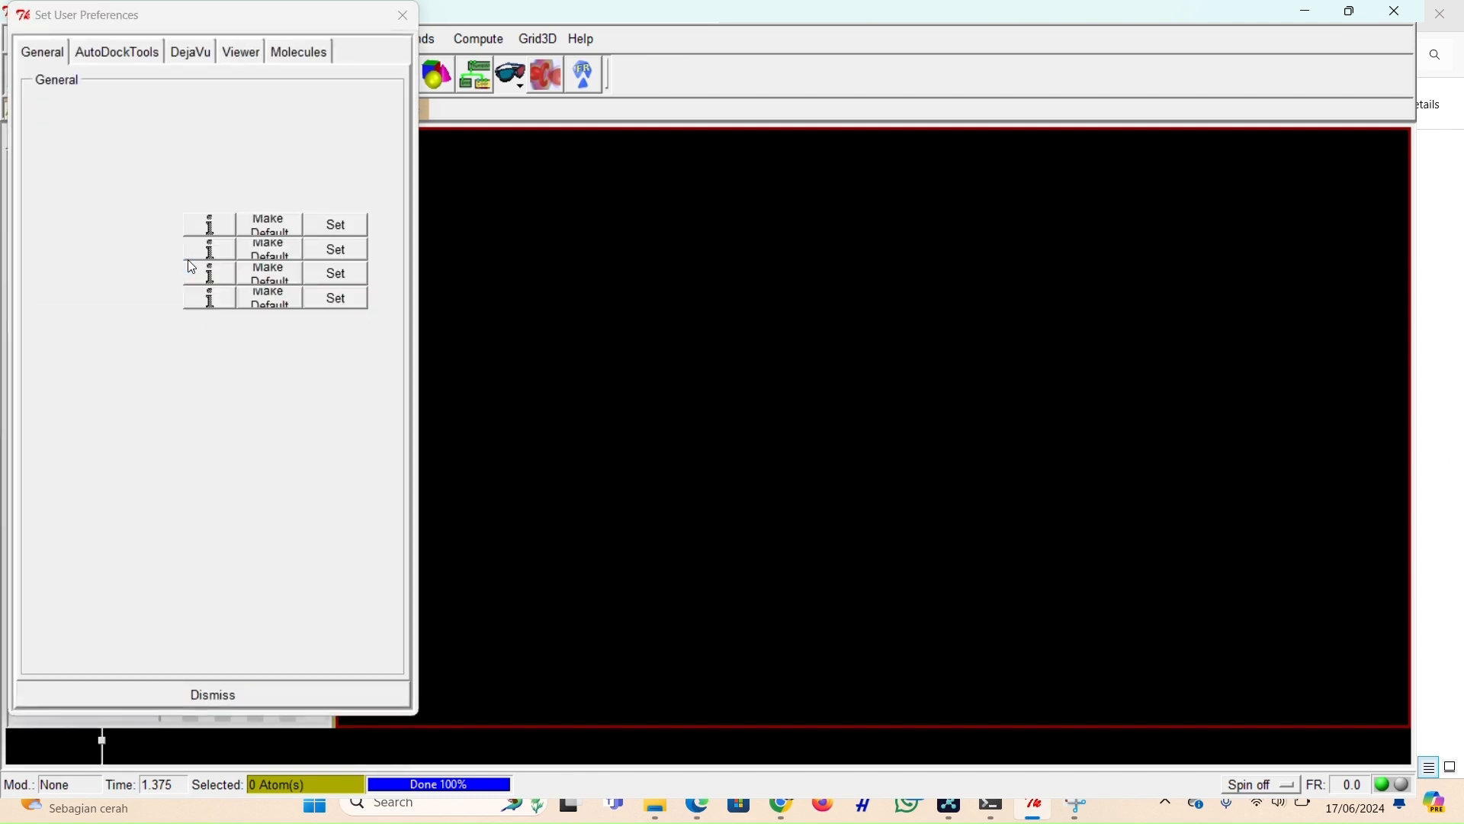
pyautogui.tripleClick(157, 273)
pyautogui.hotkey('ctrl', 'v')
pyautogui.click(374, 275)
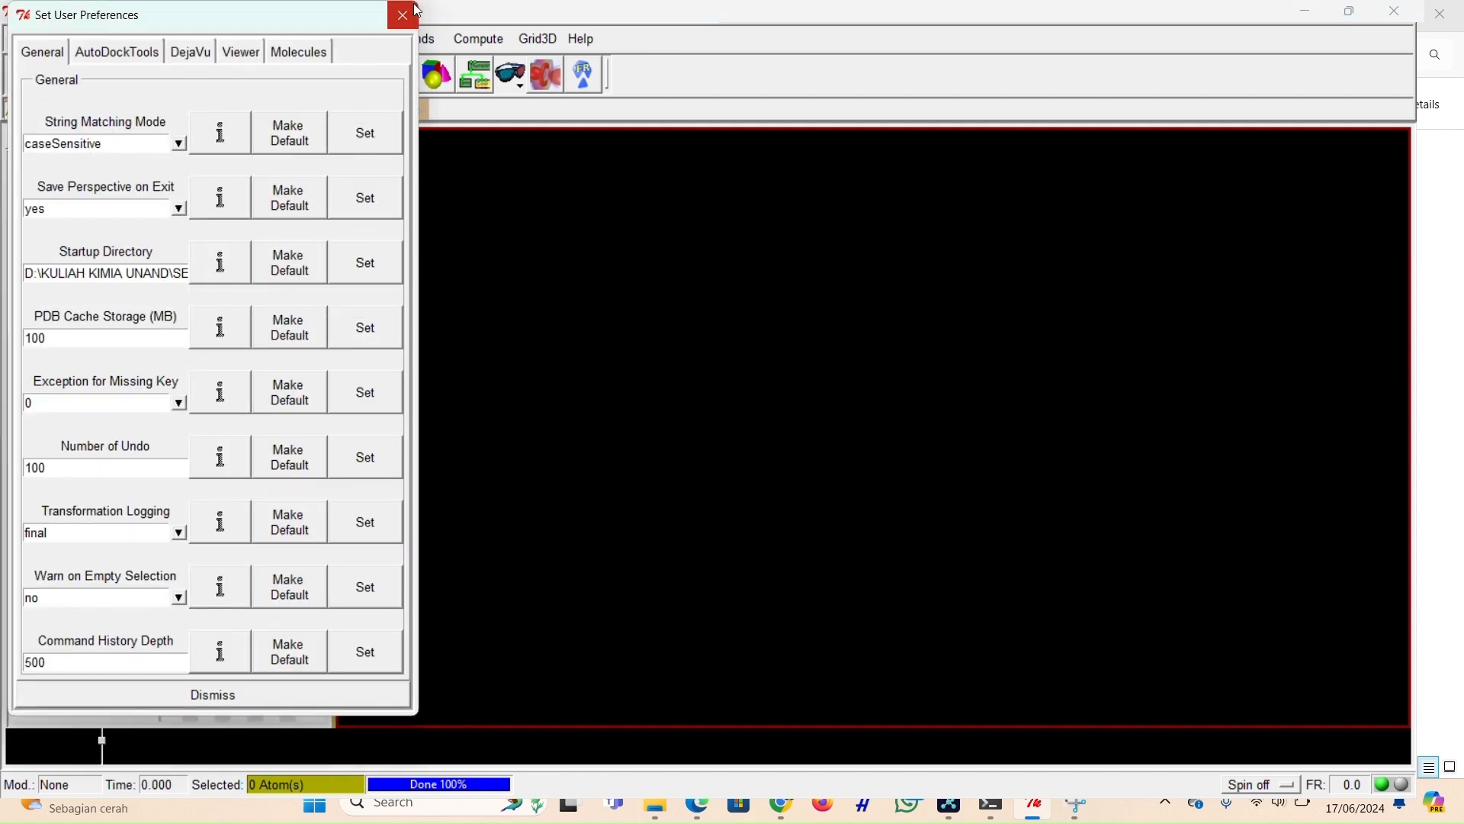
pyautogui.click(403, 16)
# - Load the receptor molecule from Reseptor.pdbqt
pyautogui.click(23, 39)
pyautogui.click(62, 75)
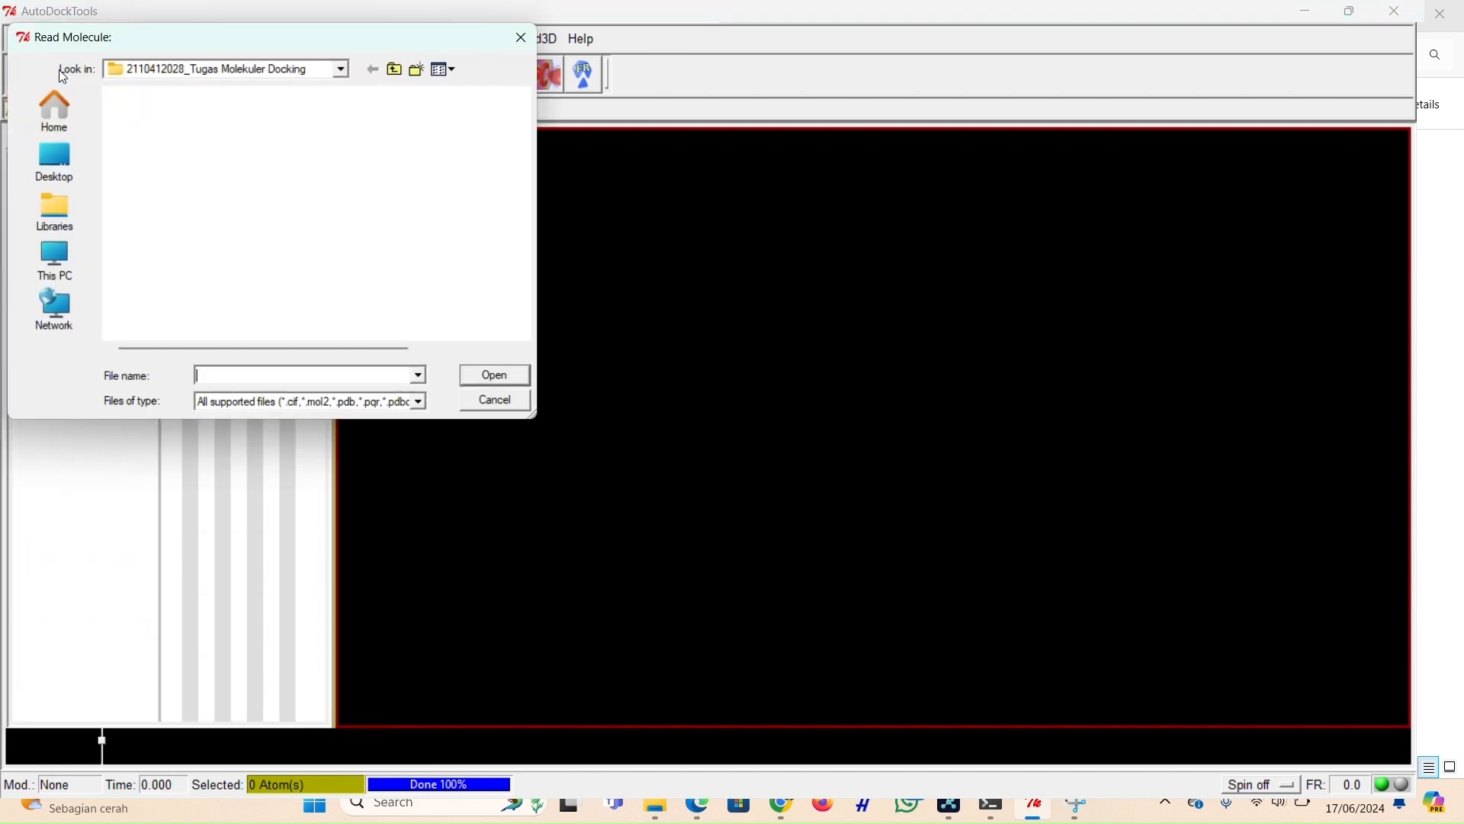
pyautogui.click(177, 245)
pyautogui.click(495, 375)
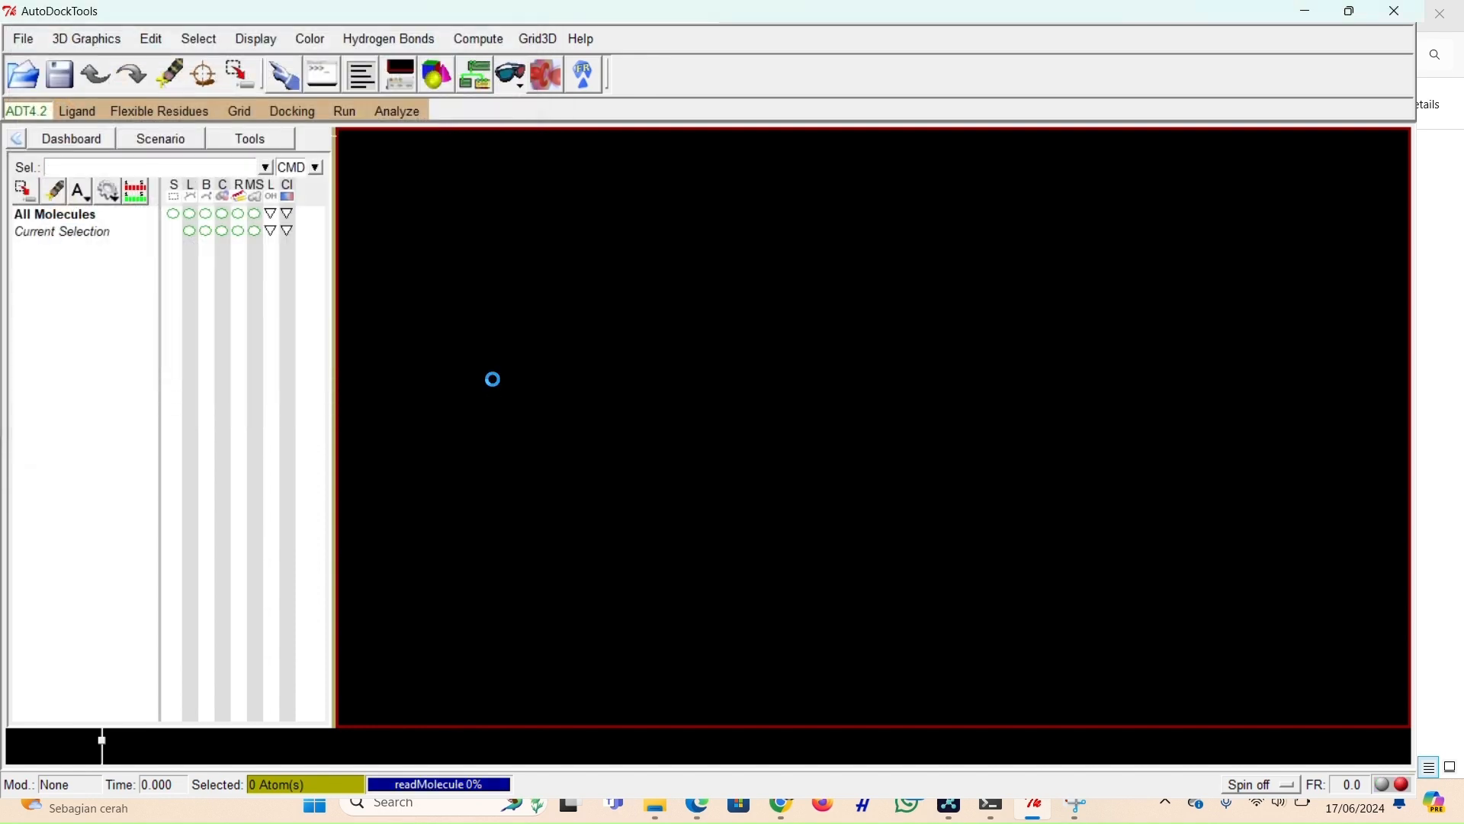
# - Choose Reseptor as the grid macromolecule and accept its initialization
pyautogui.click(240, 111)
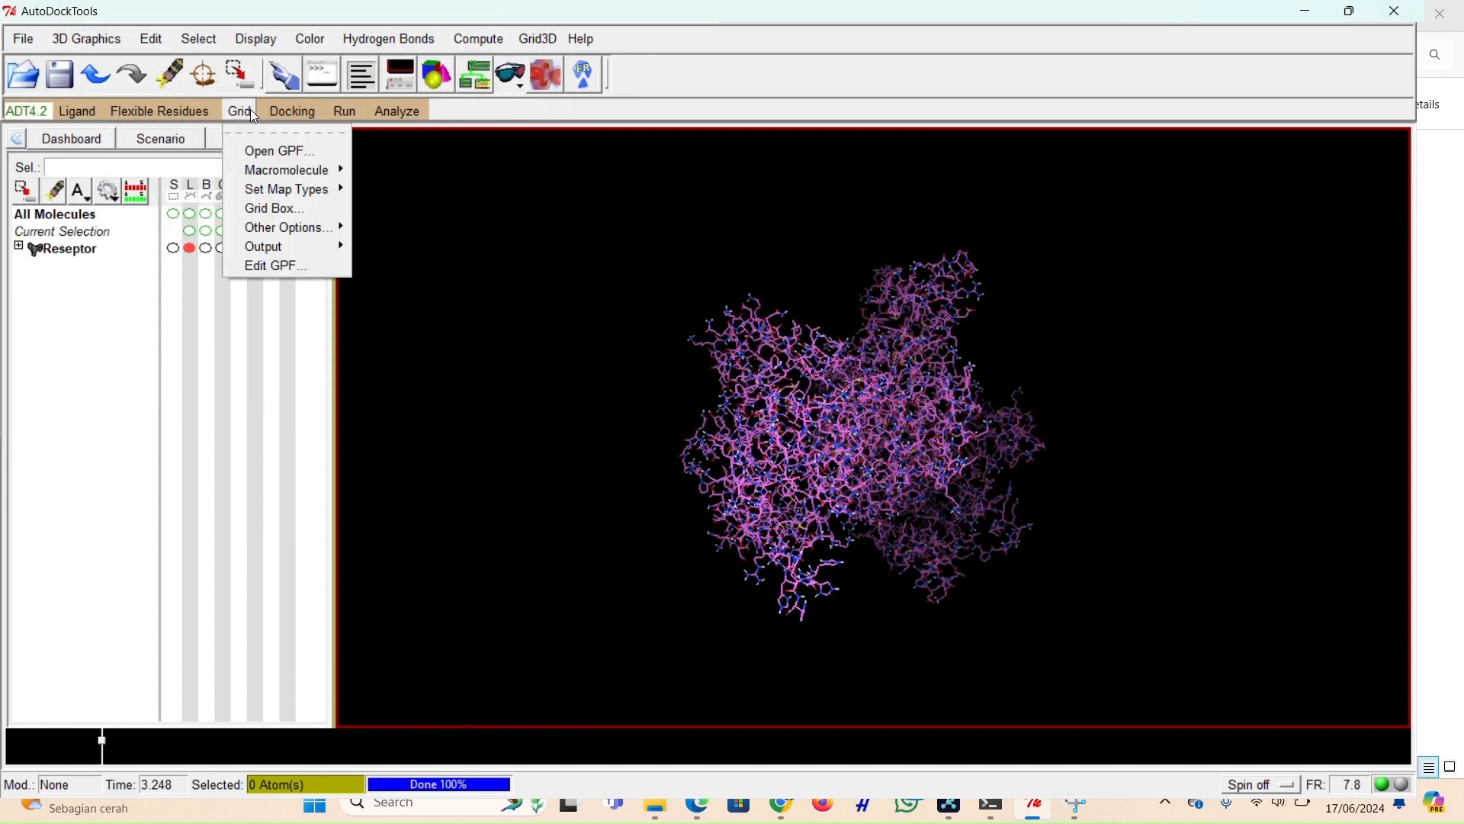
pyautogui.moveTo(287, 170)
pyautogui.click(395, 205)
pyautogui.click(72, 70)
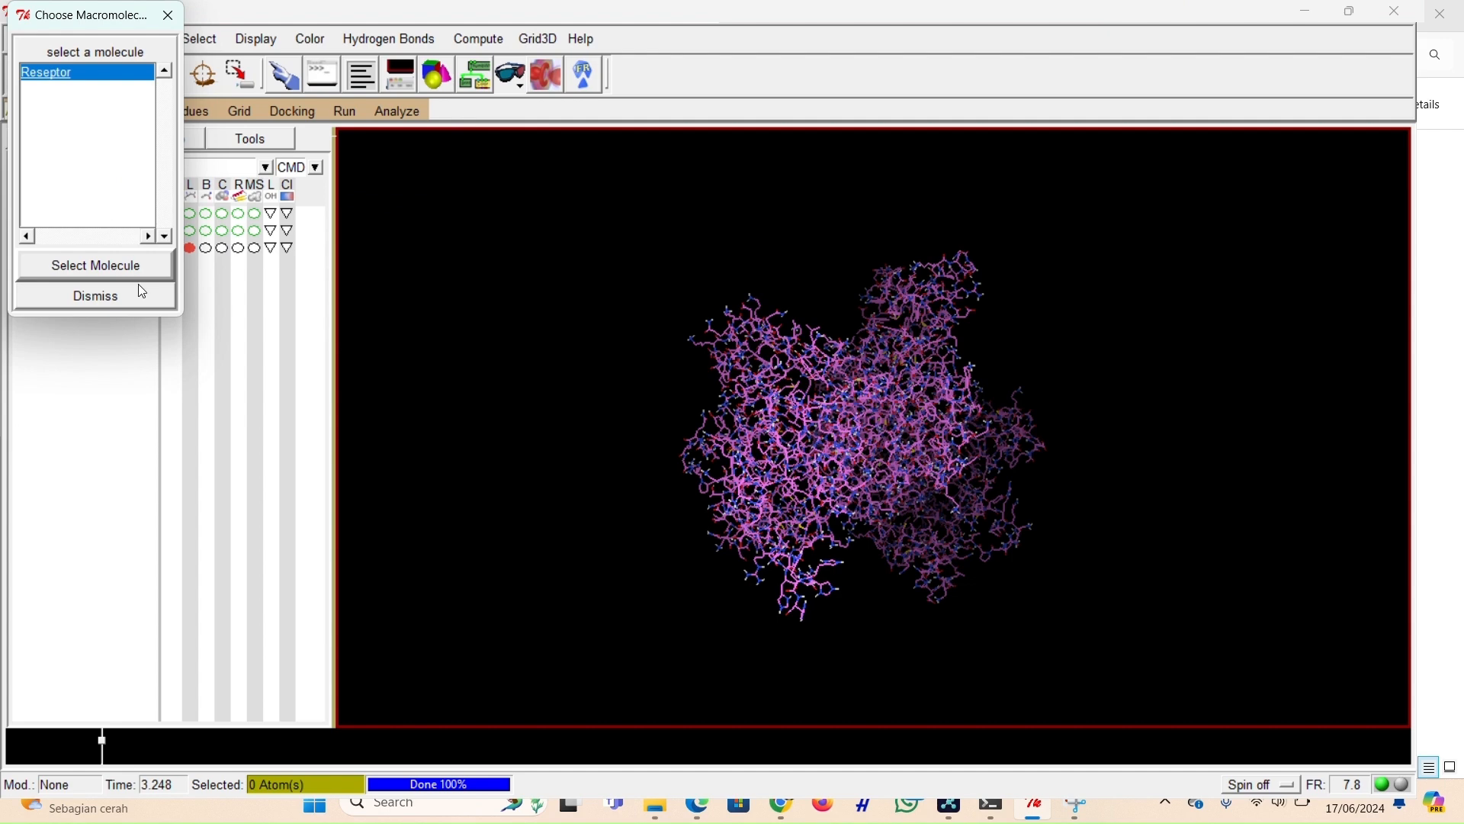
pyautogui.click(91, 263)
pyautogui.click(738, 335)
pyautogui.click(884, 236)
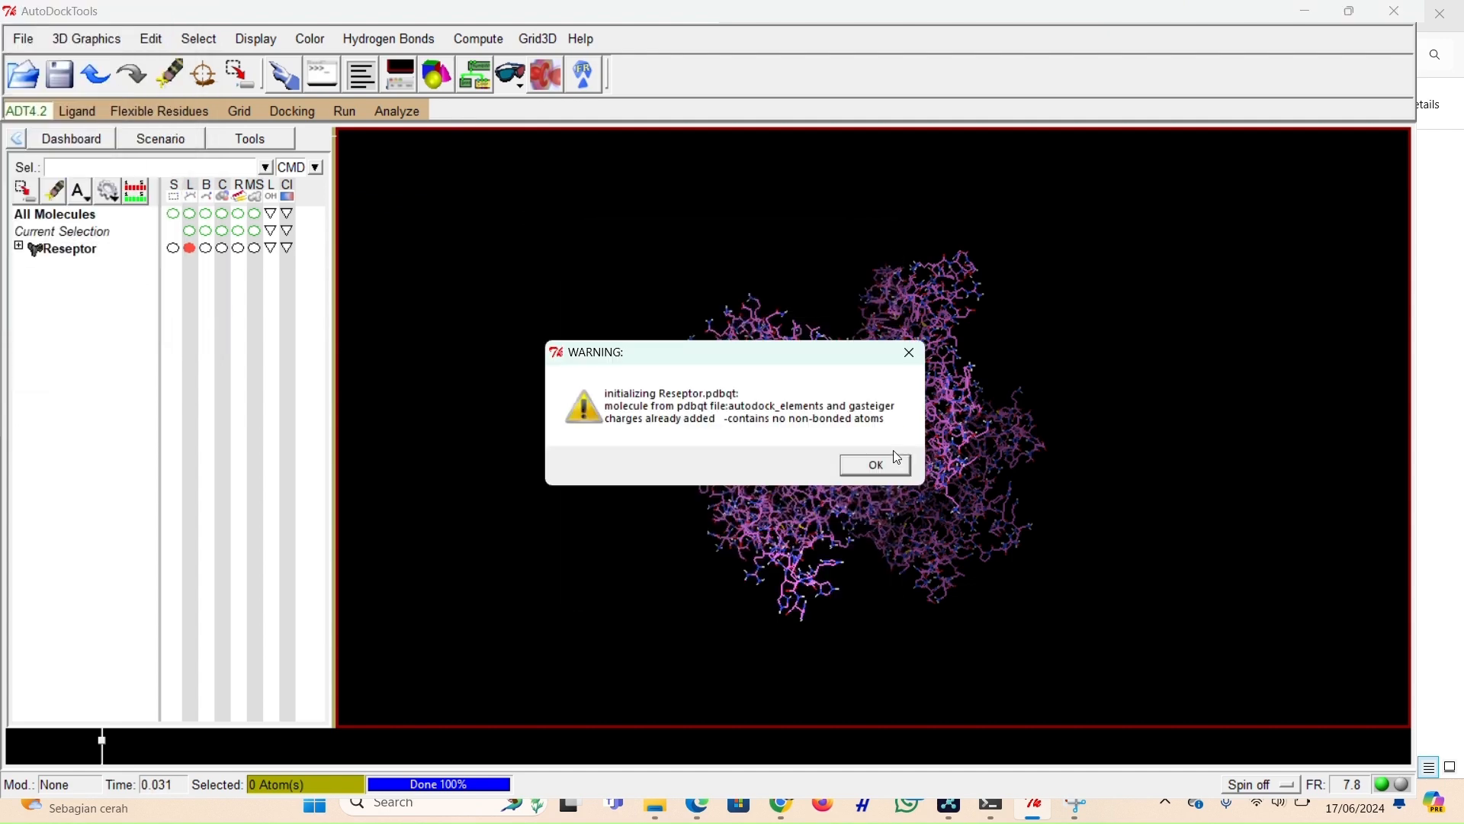
pyautogui.click(894, 459)
# - Open the PDB file ligan uji as the AutoDock4 ligand and display it as CPK spheres
pyautogui.click(25, 39)
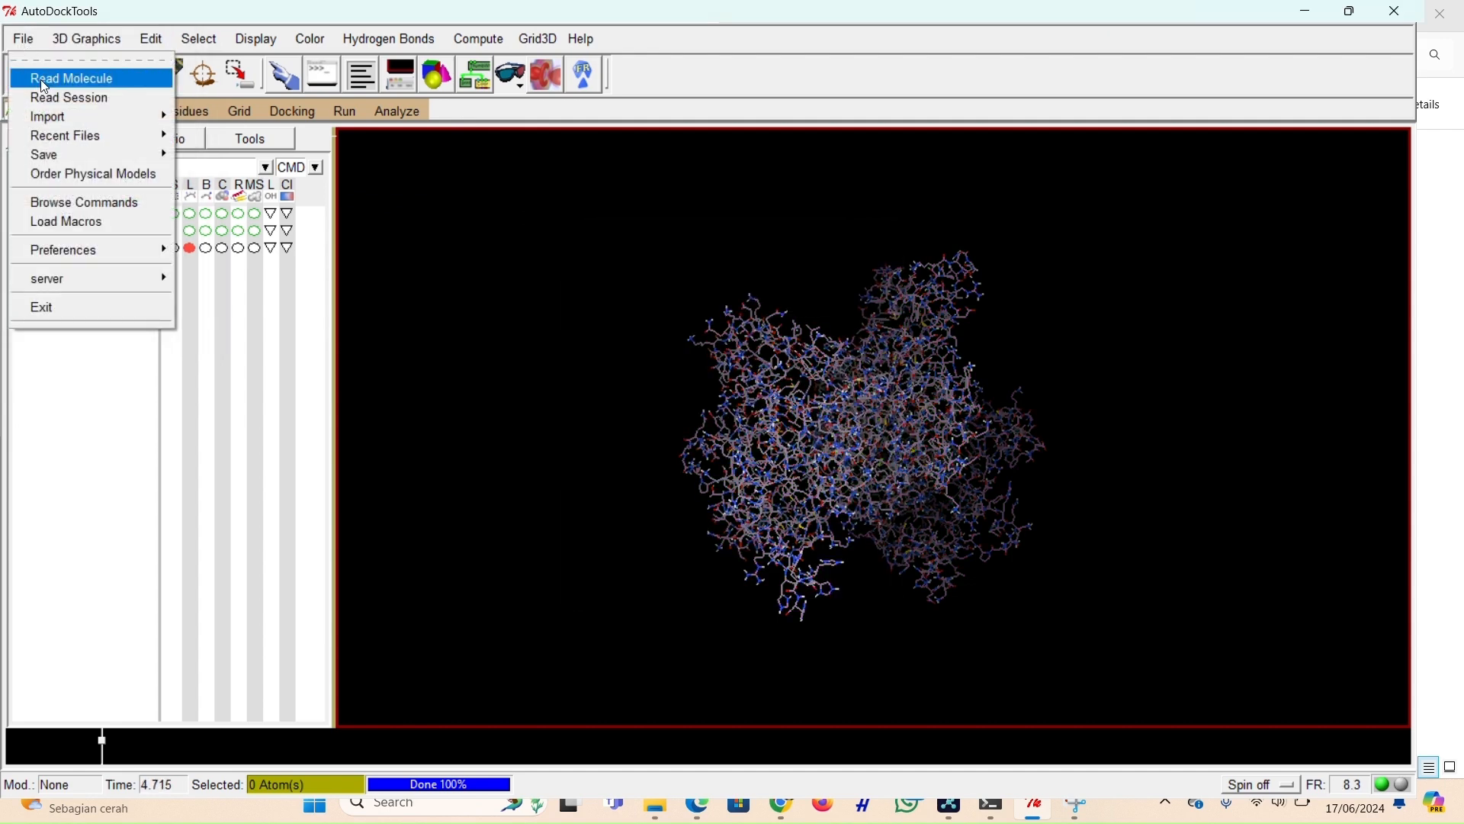
pyautogui.click(92, 113)
pyautogui.click(92, 113)
pyautogui.moveTo(84, 145)
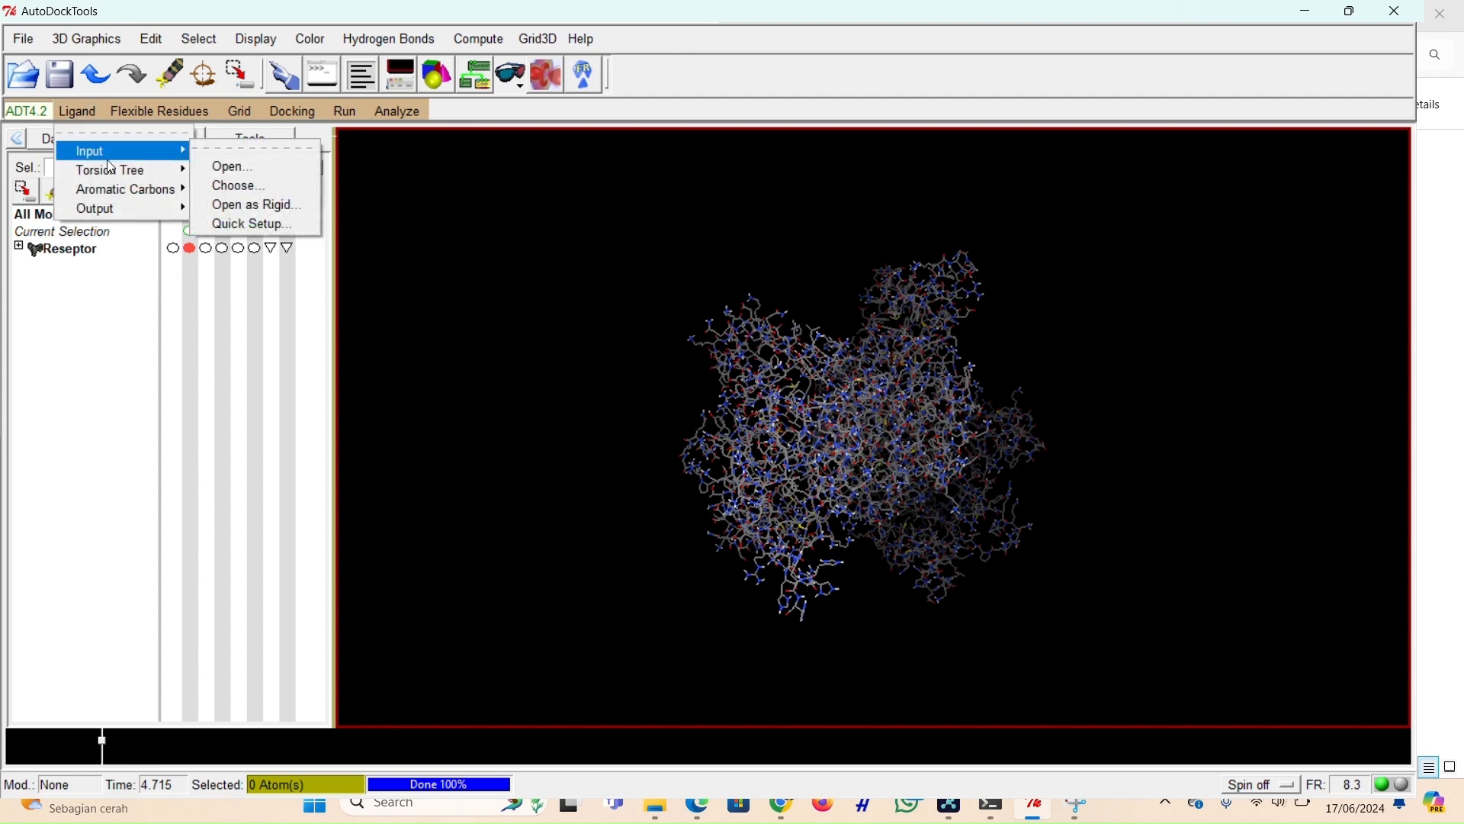
pyautogui.click(217, 162)
pyautogui.click(418, 401)
pyautogui.click(252, 427)
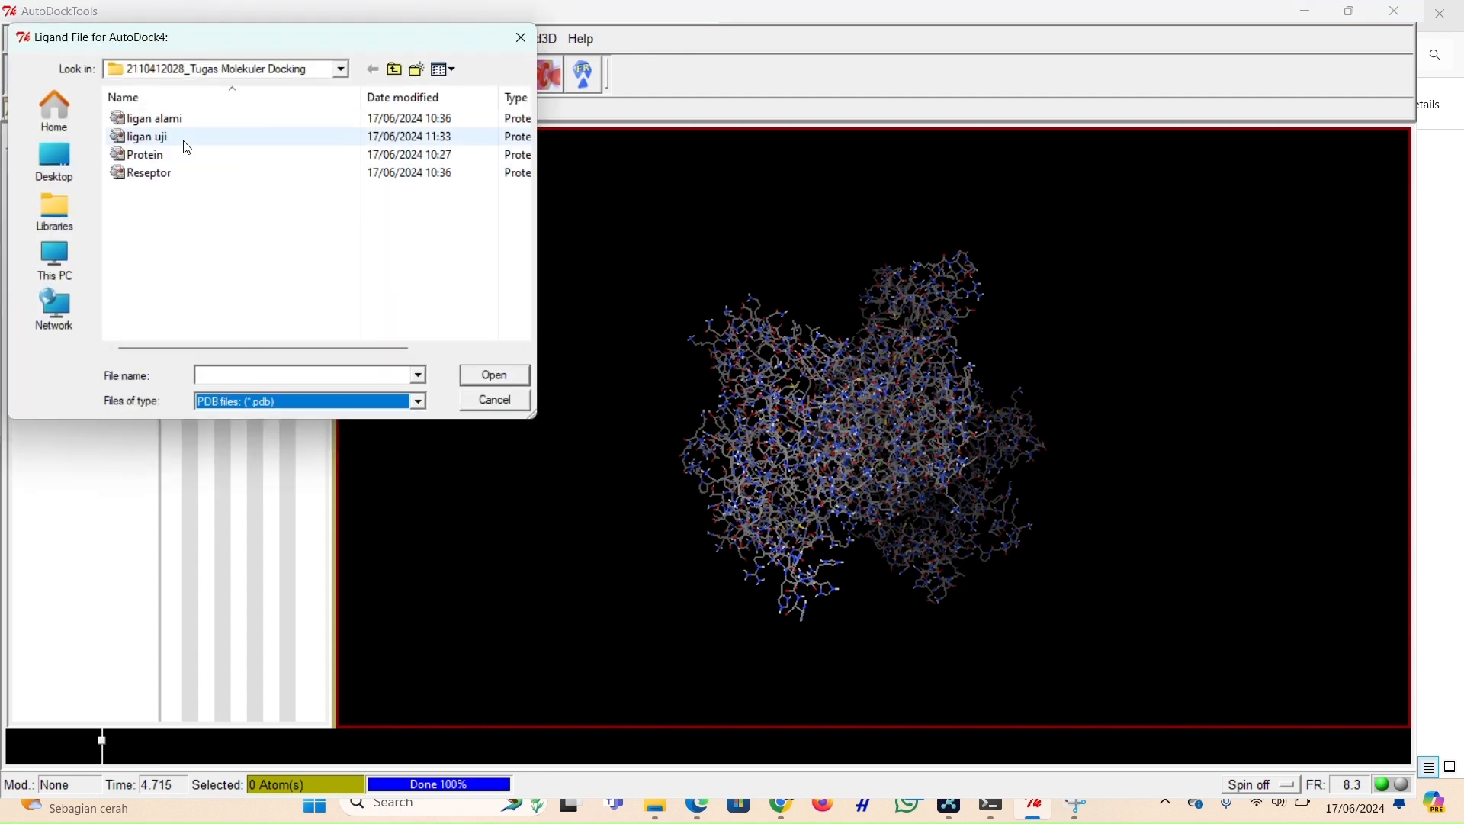
pyautogui.click(152, 137)
pyautogui.click(496, 375)
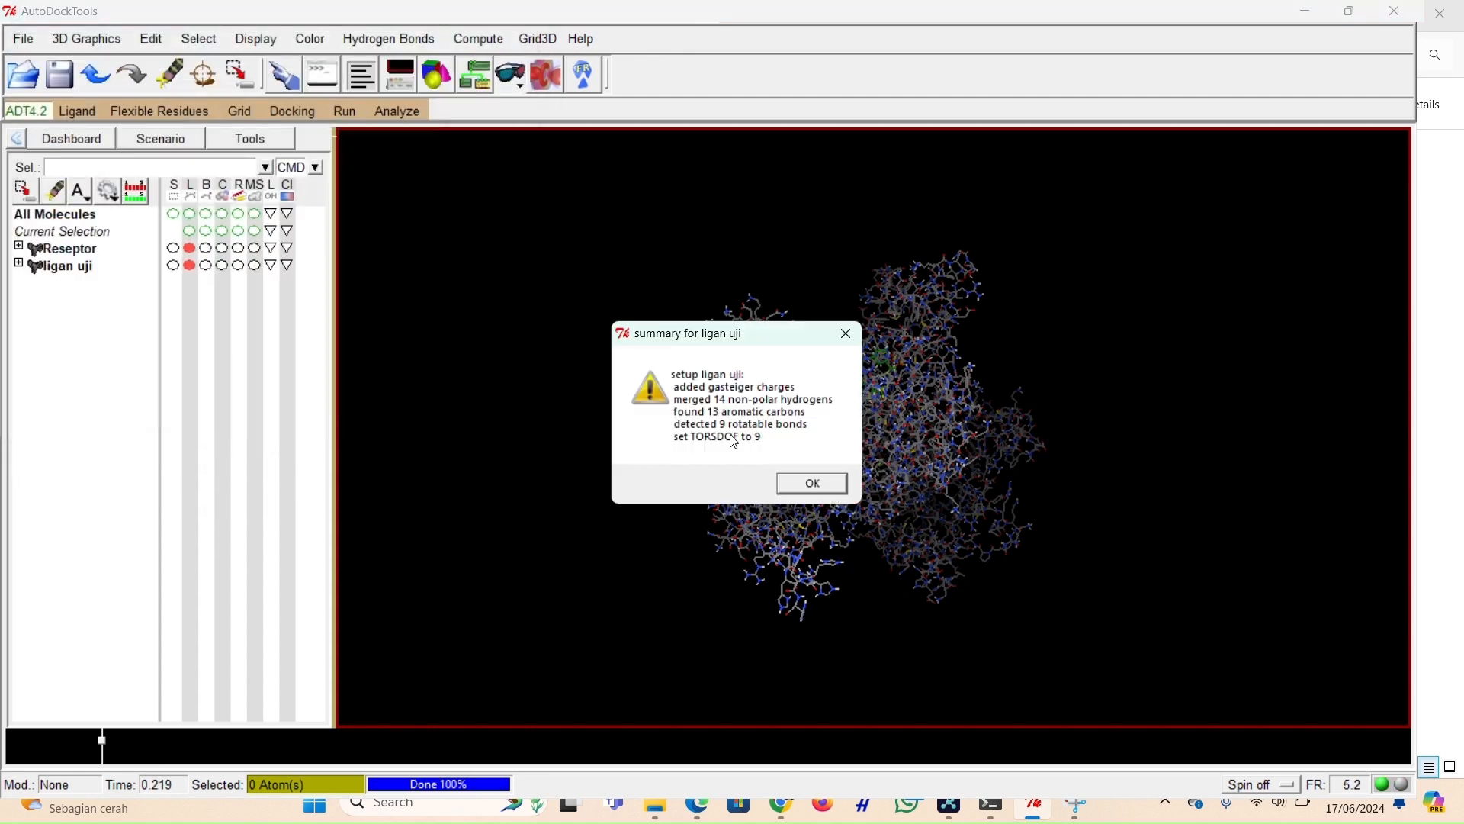
pyautogui.click(813, 483)
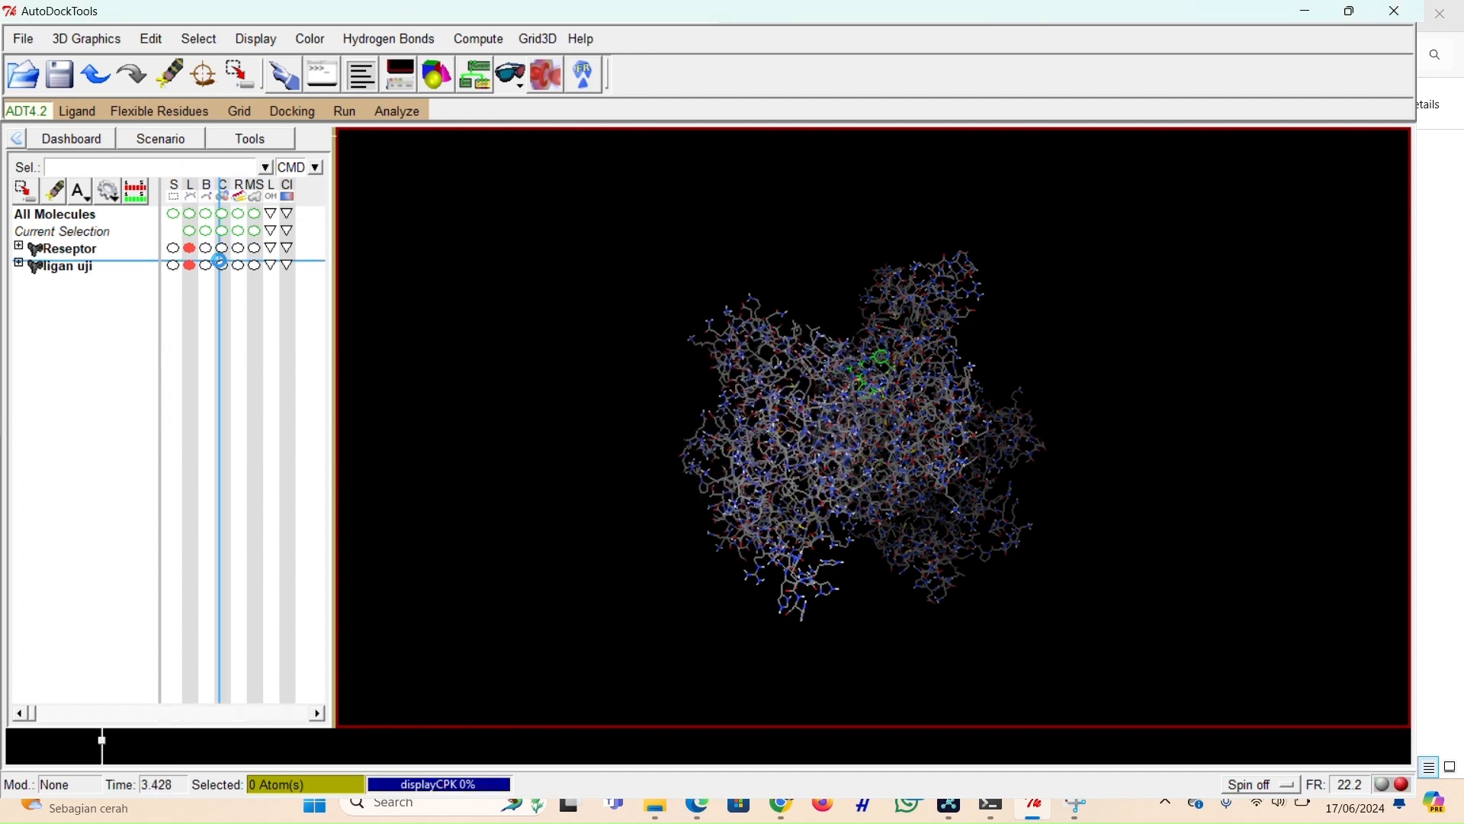
pyautogui.click(222, 265)
pyautogui.moveTo(649, 426); pyautogui.dragTo(671, 474)
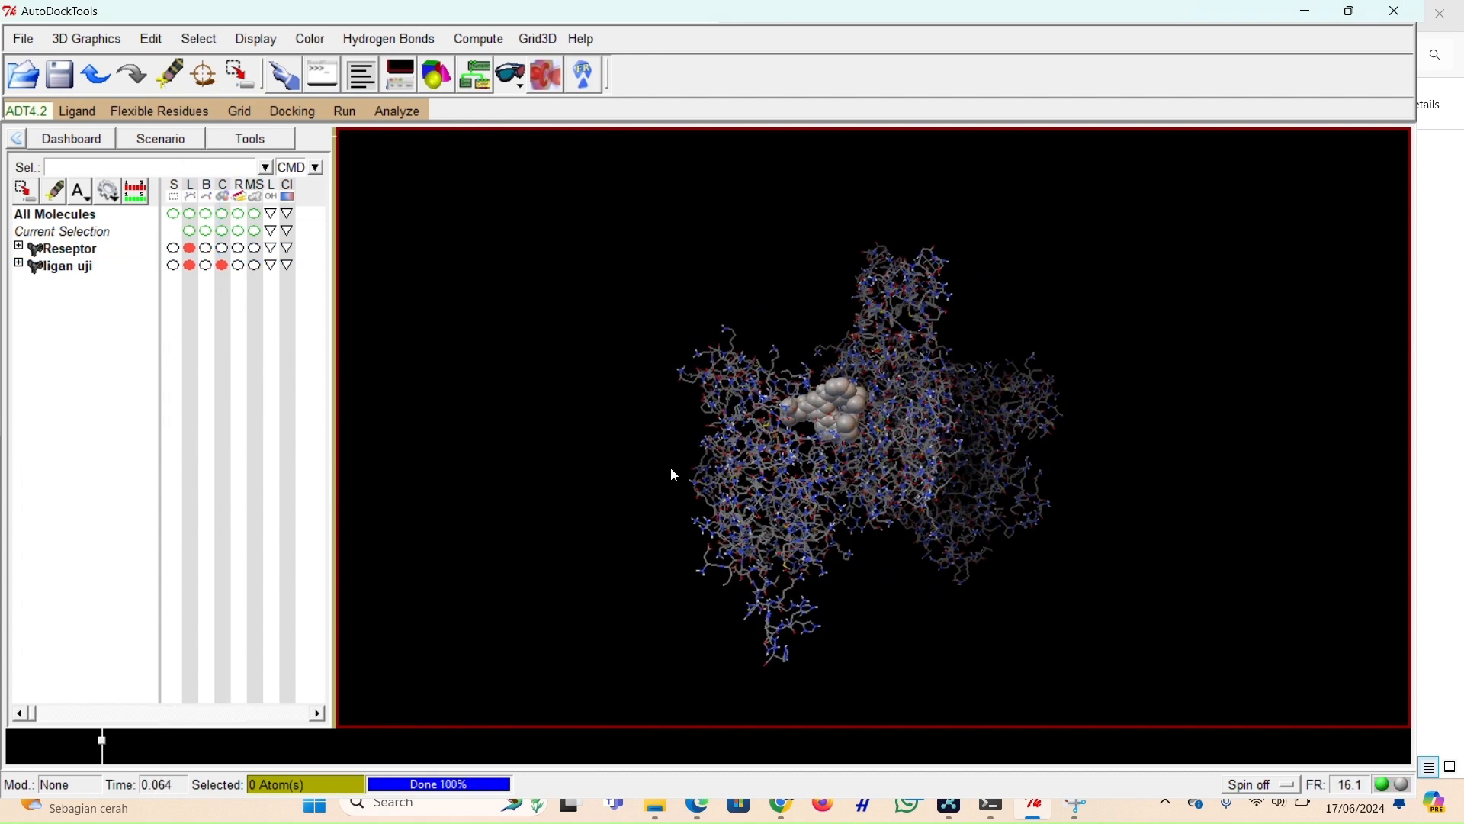
# - Choose the loaded ligan uji molecule as the ligand for AutoDock4
pyautogui.click(155, 112)
pyautogui.moveTo(162, 149)
pyautogui.click(229, 183)
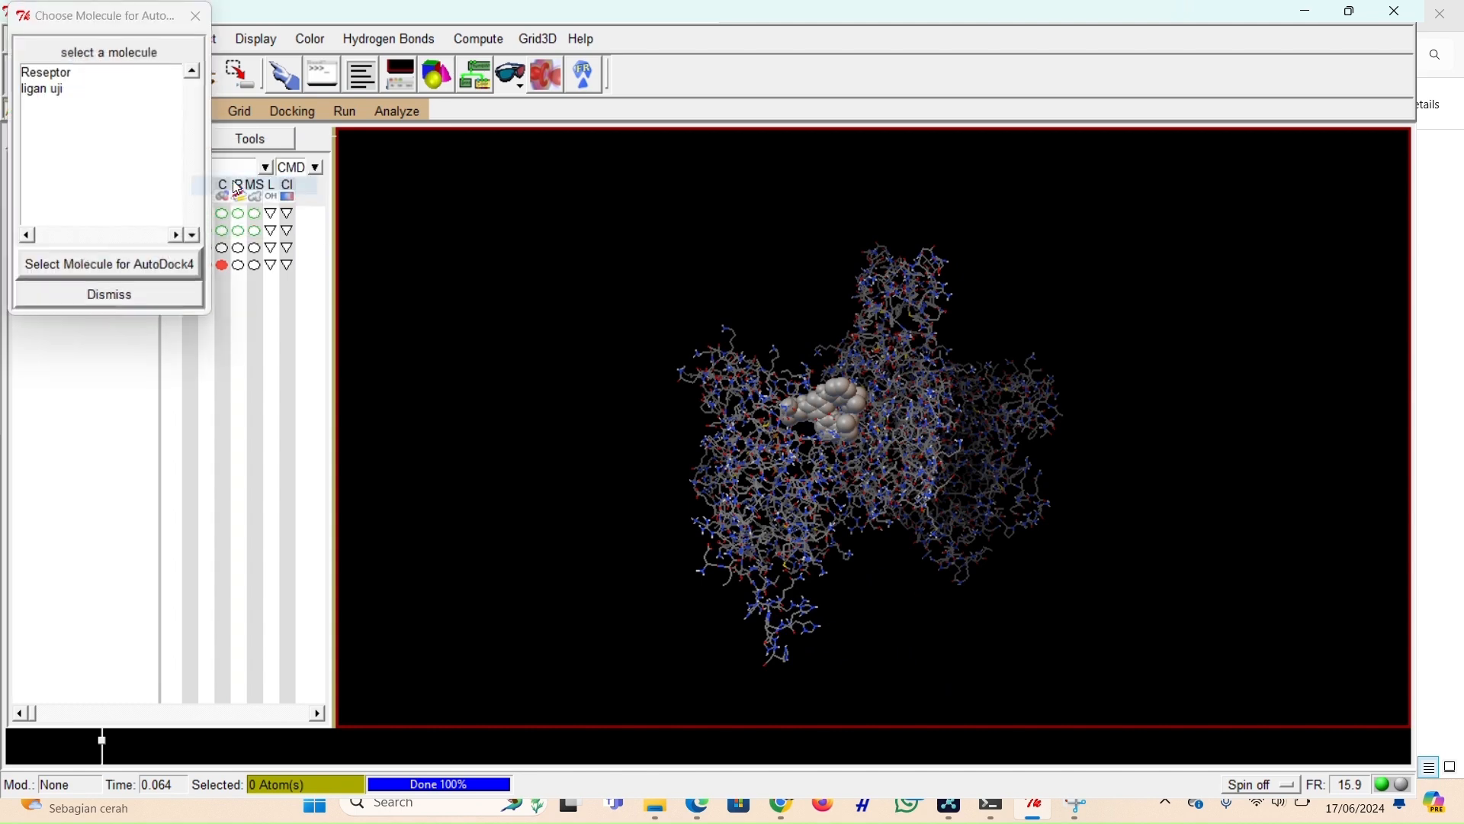
pyautogui.click(116, 93)
pyautogui.click(111, 265)
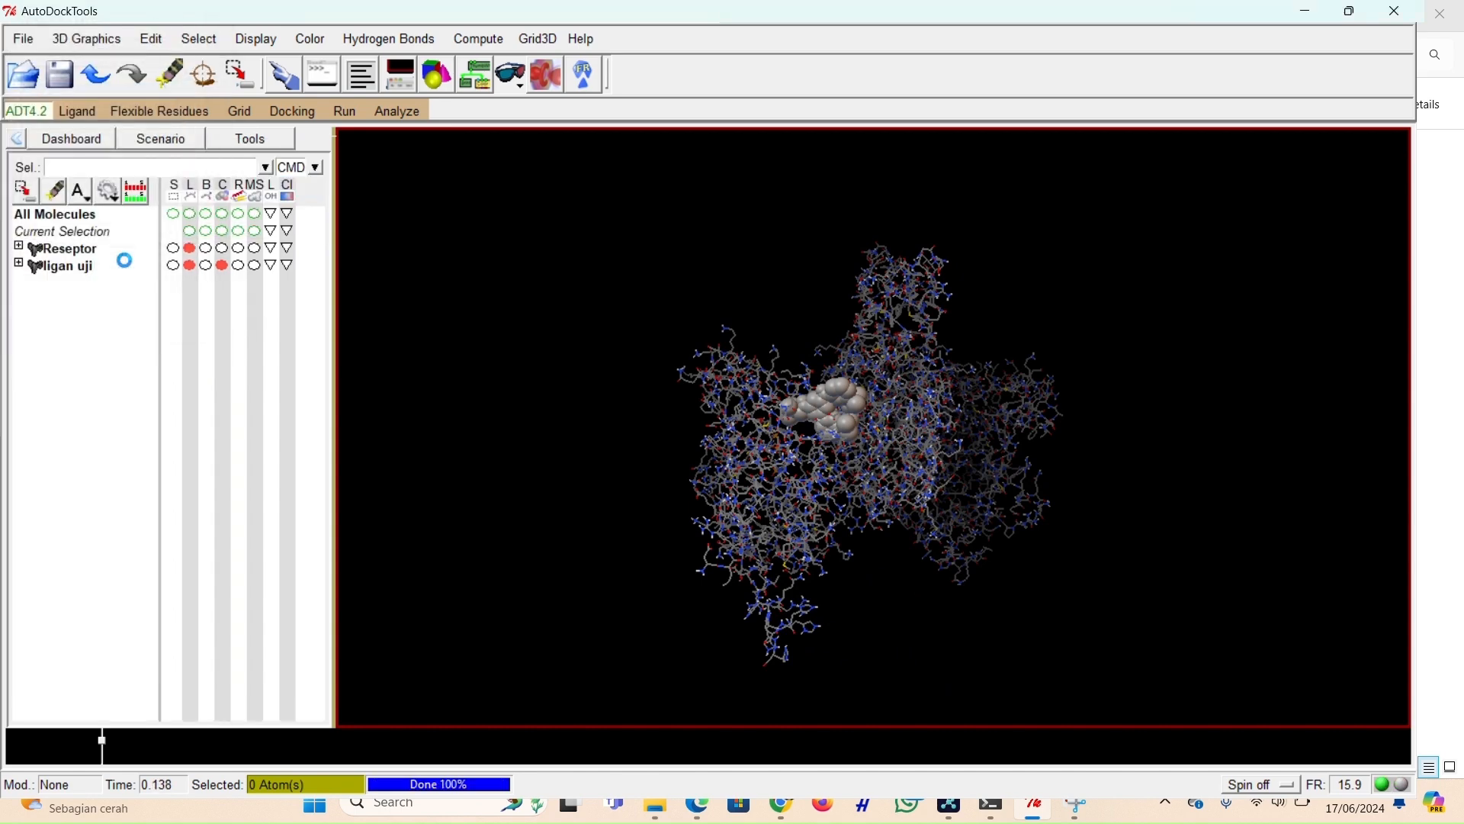
# - Save the prepared ligand as a PDBQT file named ligan uji in the docking folder
pyautogui.click(77, 112)
pyautogui.moveTo(145, 209)
pyautogui.click(251, 223)
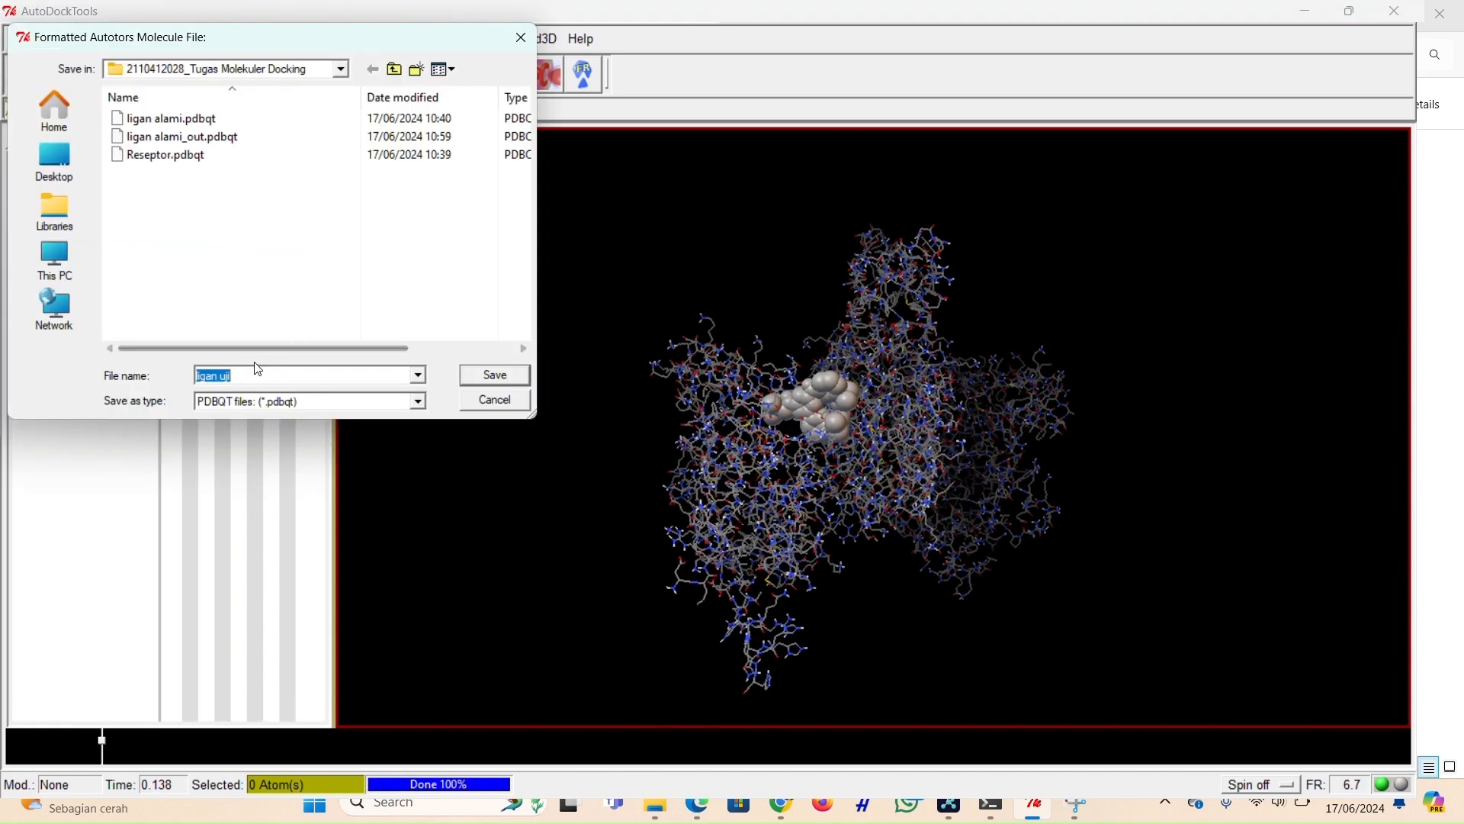
pyautogui.click(492, 374)
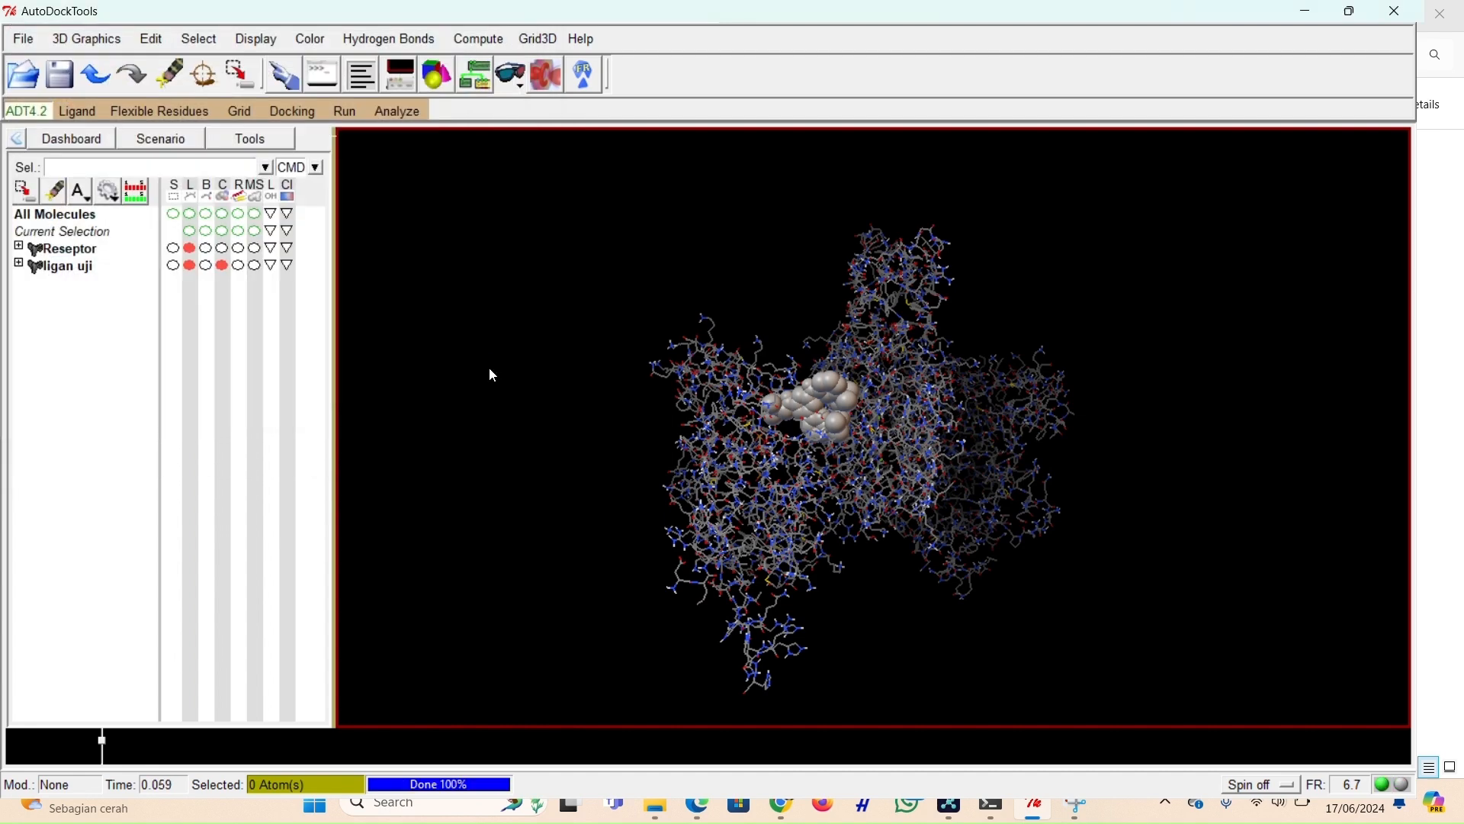
# - Set the grid map types by choosing ligan uji as the ligand
pyautogui.click(239, 111)
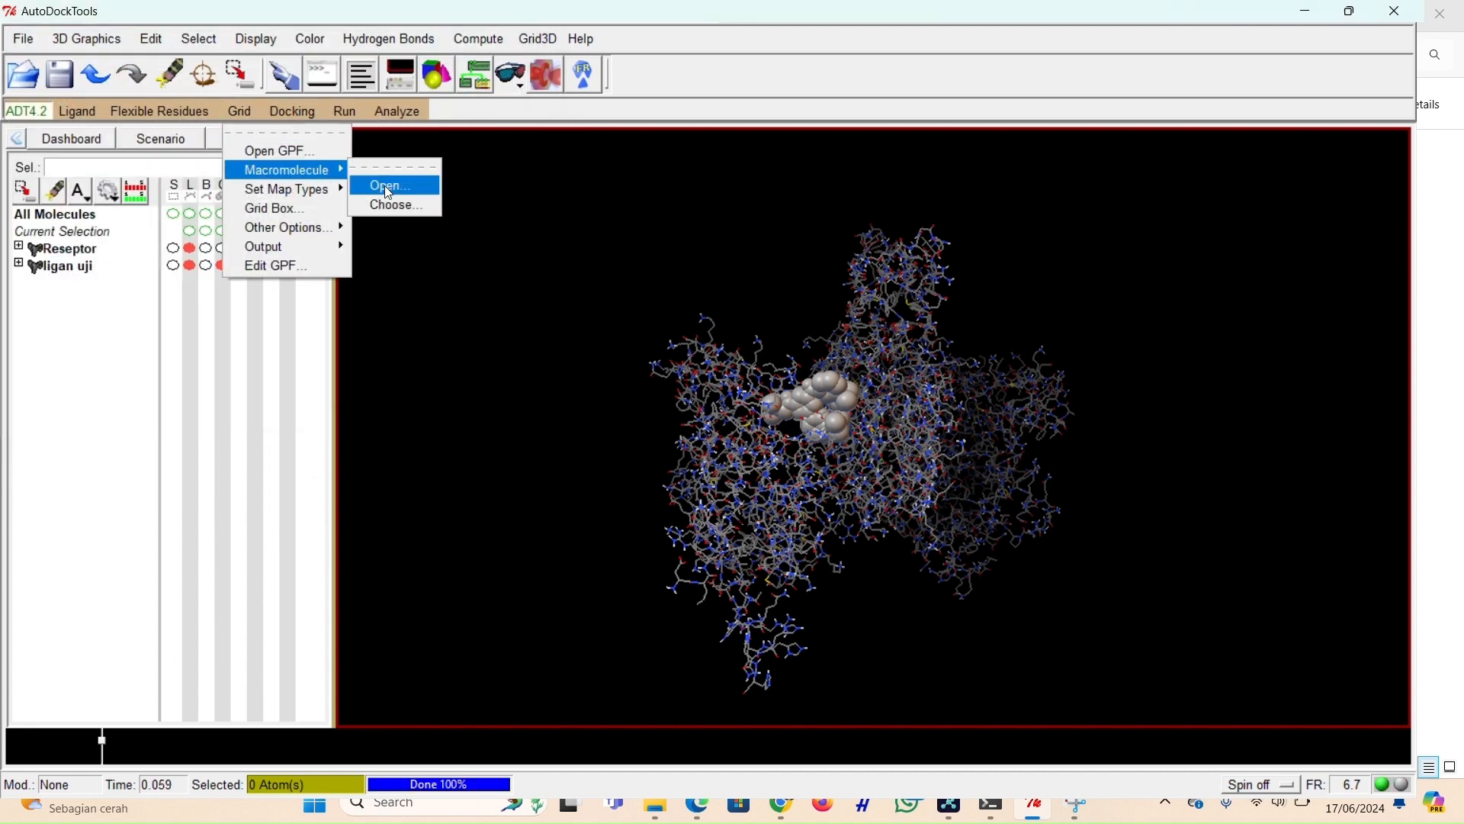
pyautogui.moveTo(309, 189)
pyautogui.click(399, 221)
pyautogui.click(47, 87)
pyautogui.click(103, 260)
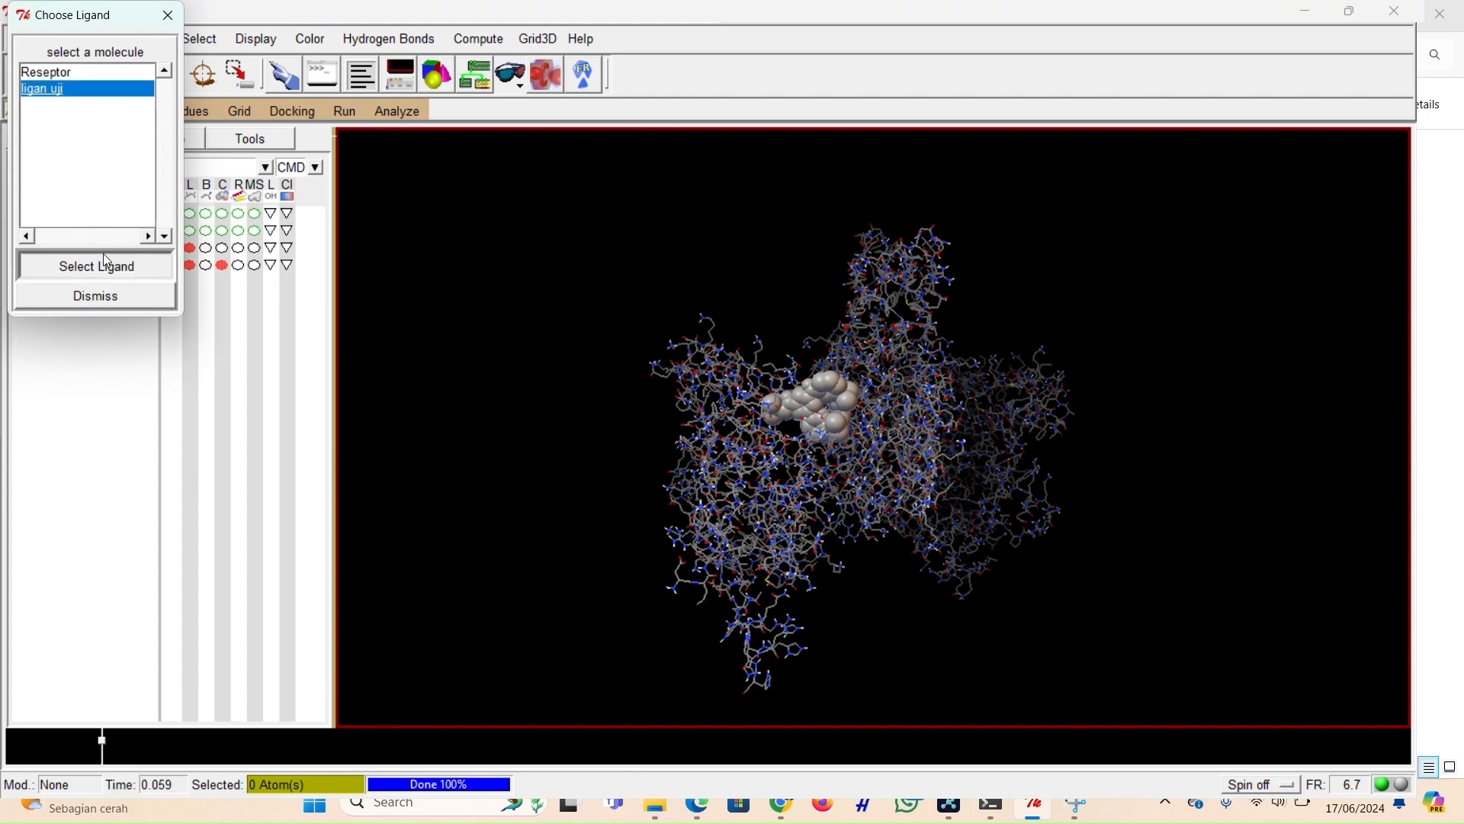
# - Save a Vina configuration as config.txt with receptor Reseptor.pdbqt, ligand ligan uji.pdbqt and output ligan uji_out.pdbqt
pyautogui.click(292, 112)
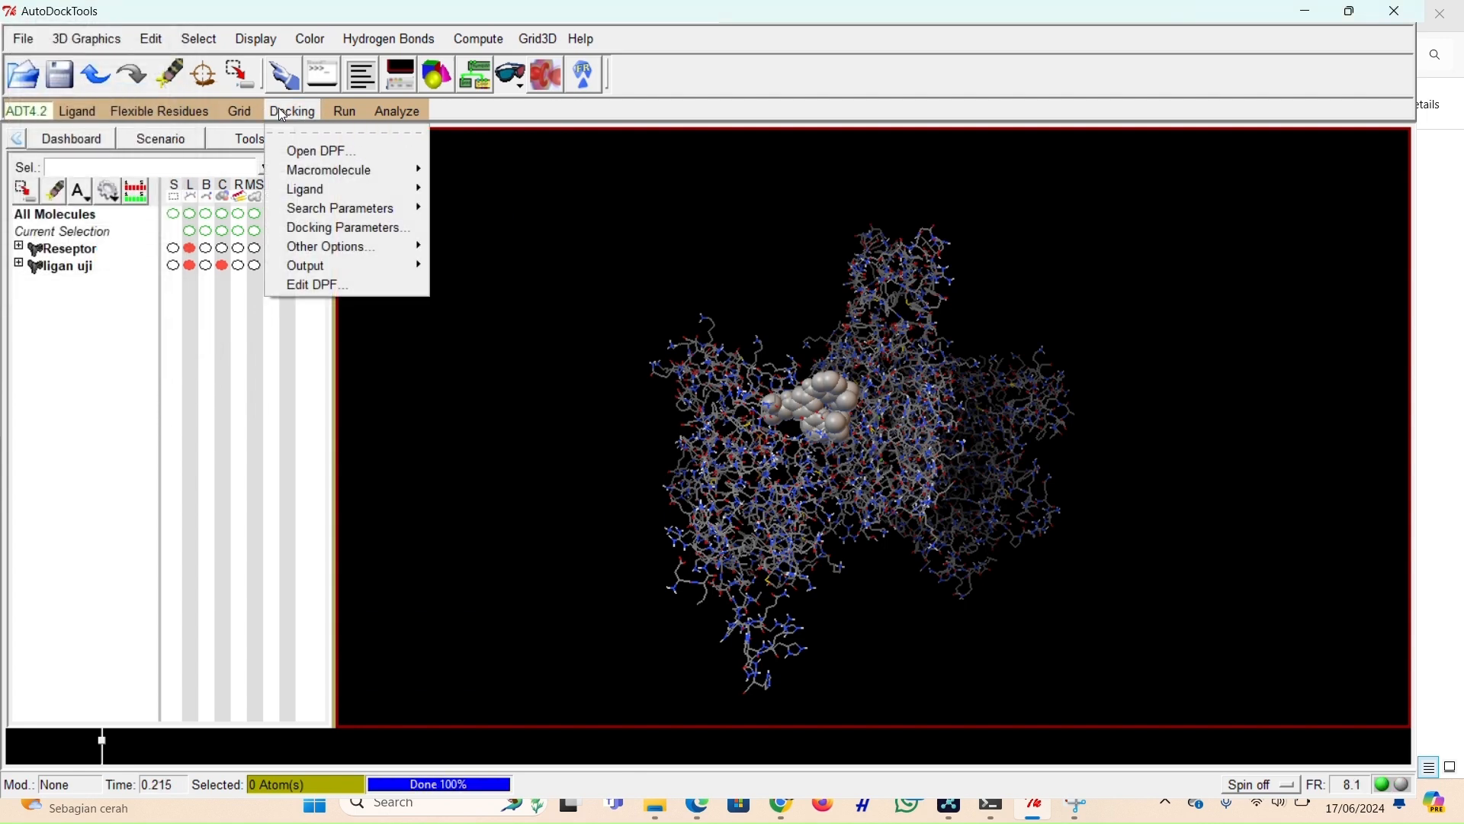
pyautogui.moveTo(353, 264)
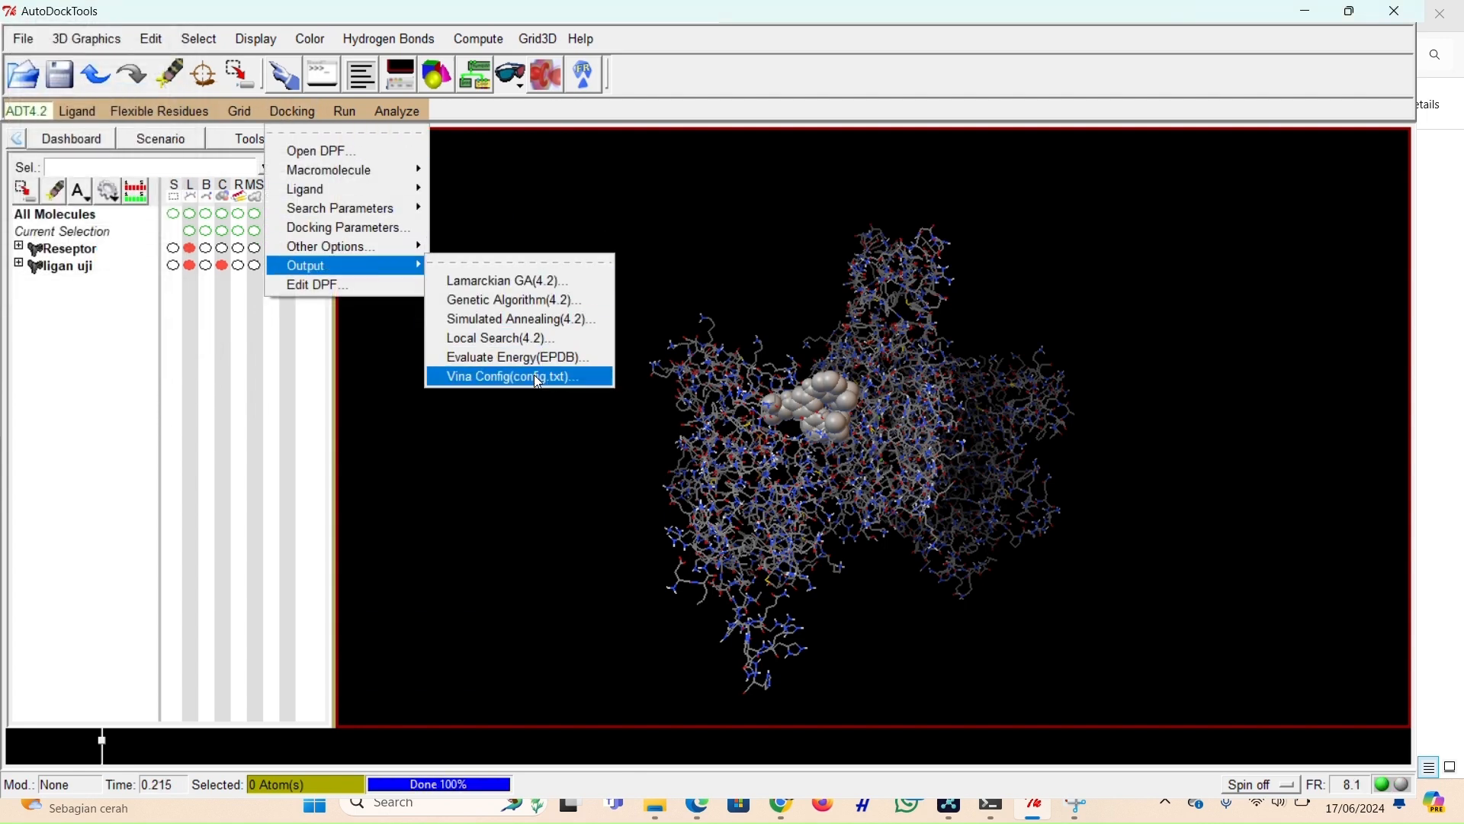
pyautogui.click(534, 373)
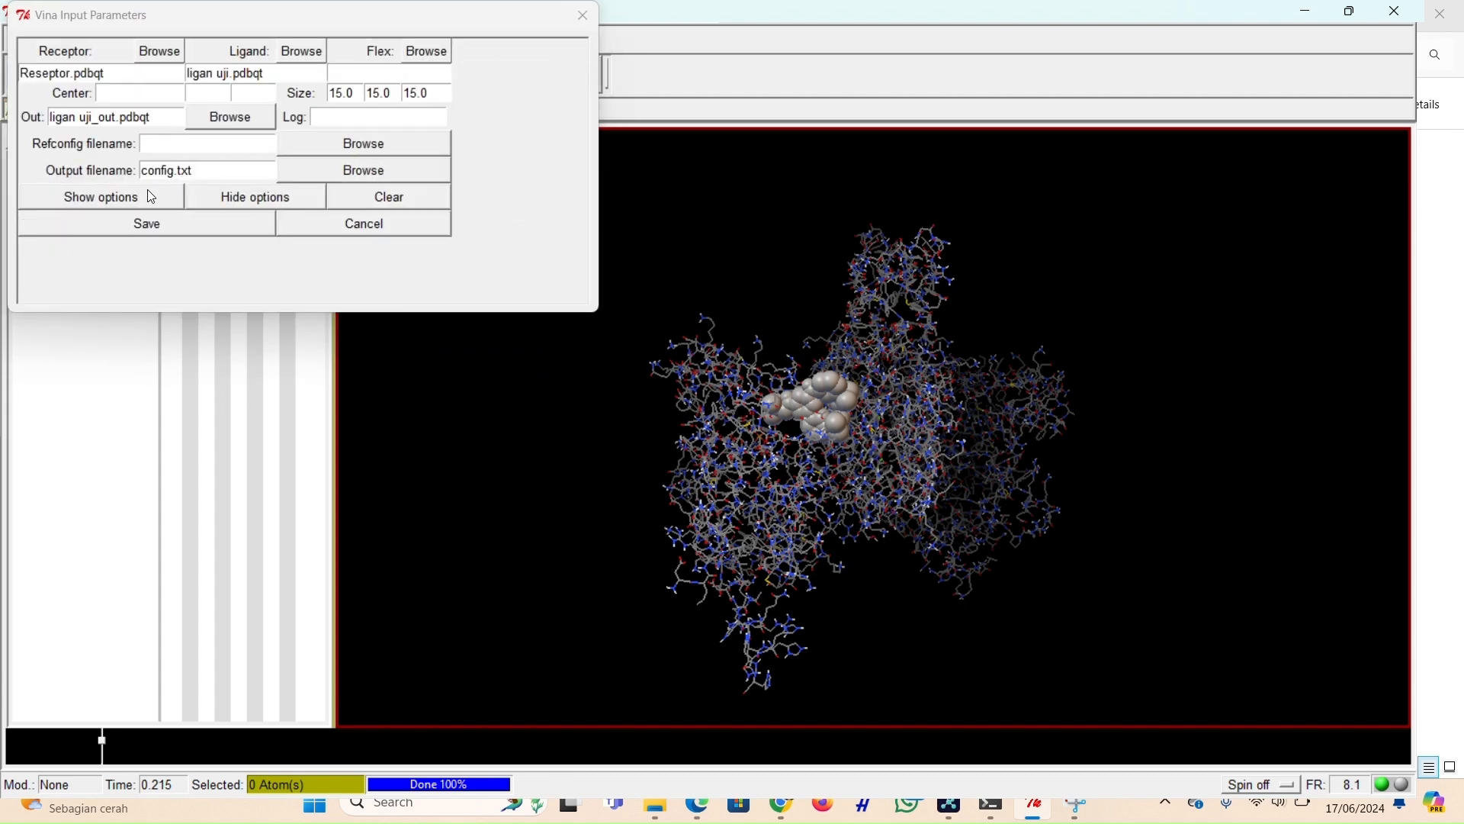
pyautogui.click(141, 225)
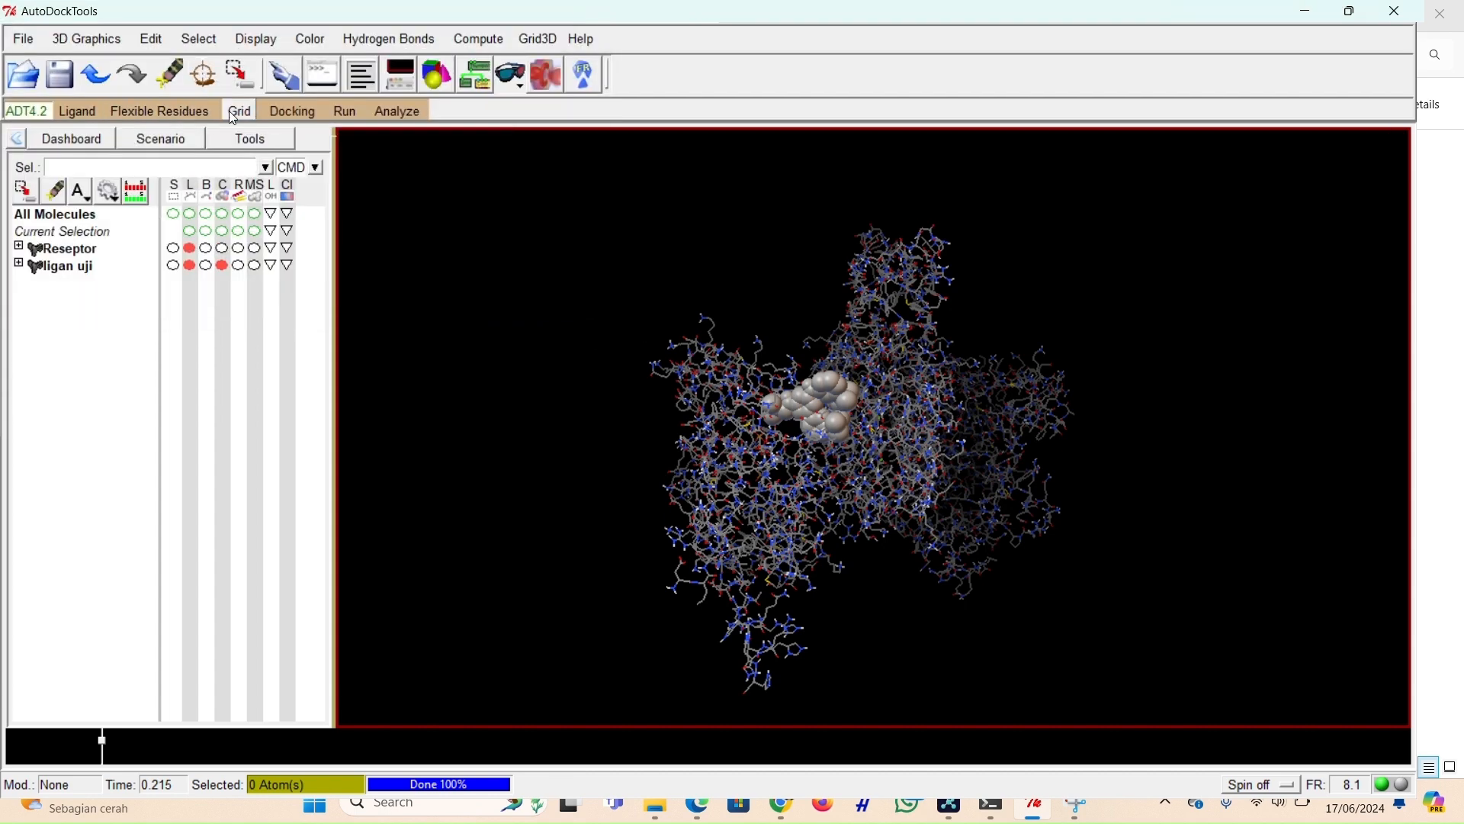
# - Open the grid box settings and center the grid box on the ligand
pyautogui.click(239, 111)
pyautogui.click(298, 206)
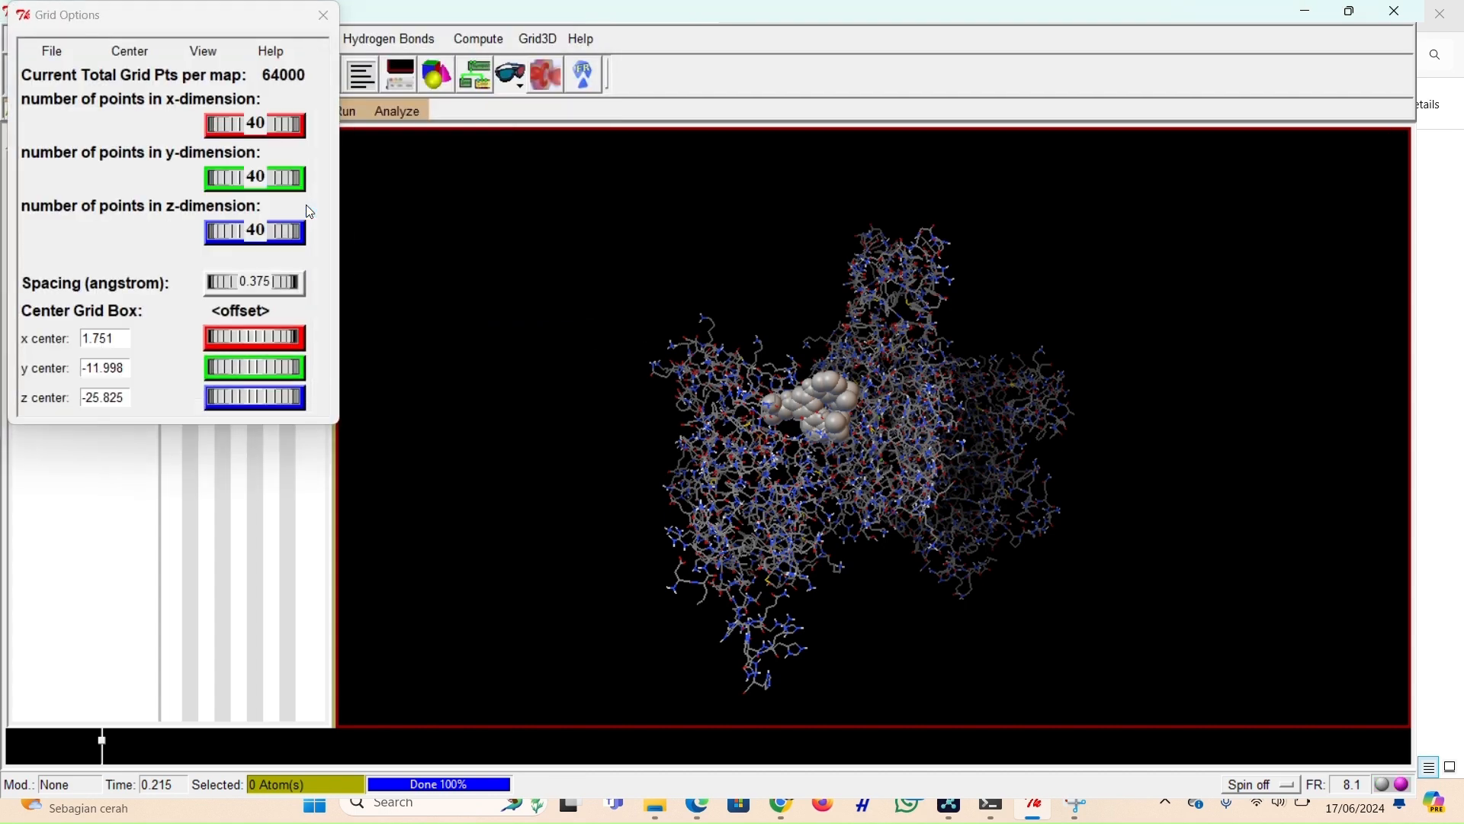
pyautogui.click(135, 53)
pyautogui.click(172, 90)
pyautogui.click(133, 51)
pyautogui.click(183, 119)
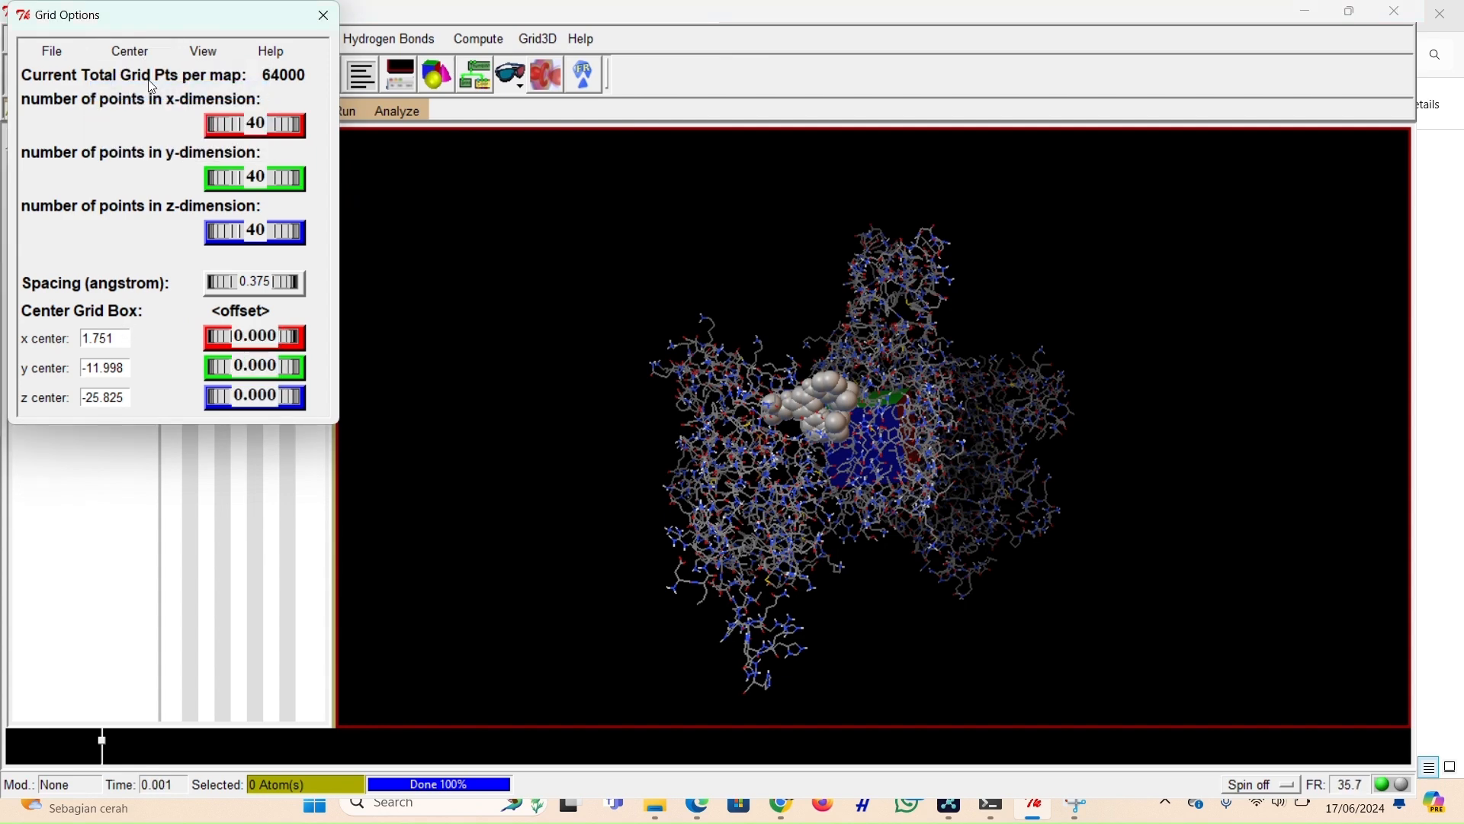
pyautogui.click(131, 51)
pyautogui.click(160, 111)
# - Set the grid box spacing to 1.000 angstrom
pyautogui.rightClick(263, 282)
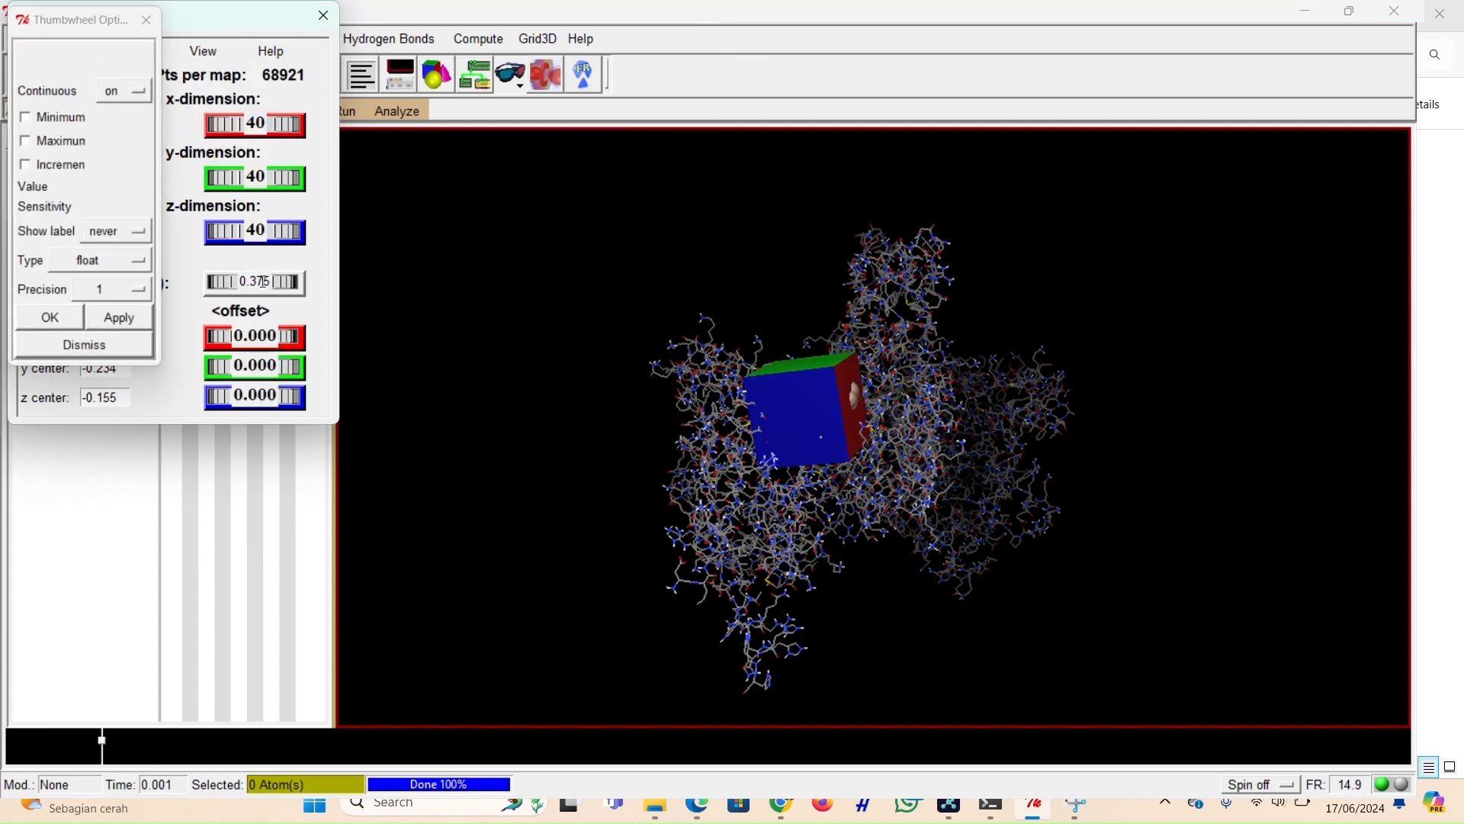
pyautogui.click(136, 188)
pyautogui.press('BackSpace')
pyautogui.press('BackSpace')
pyautogui.press('BackSpace')
pyautogui.write('1.00')
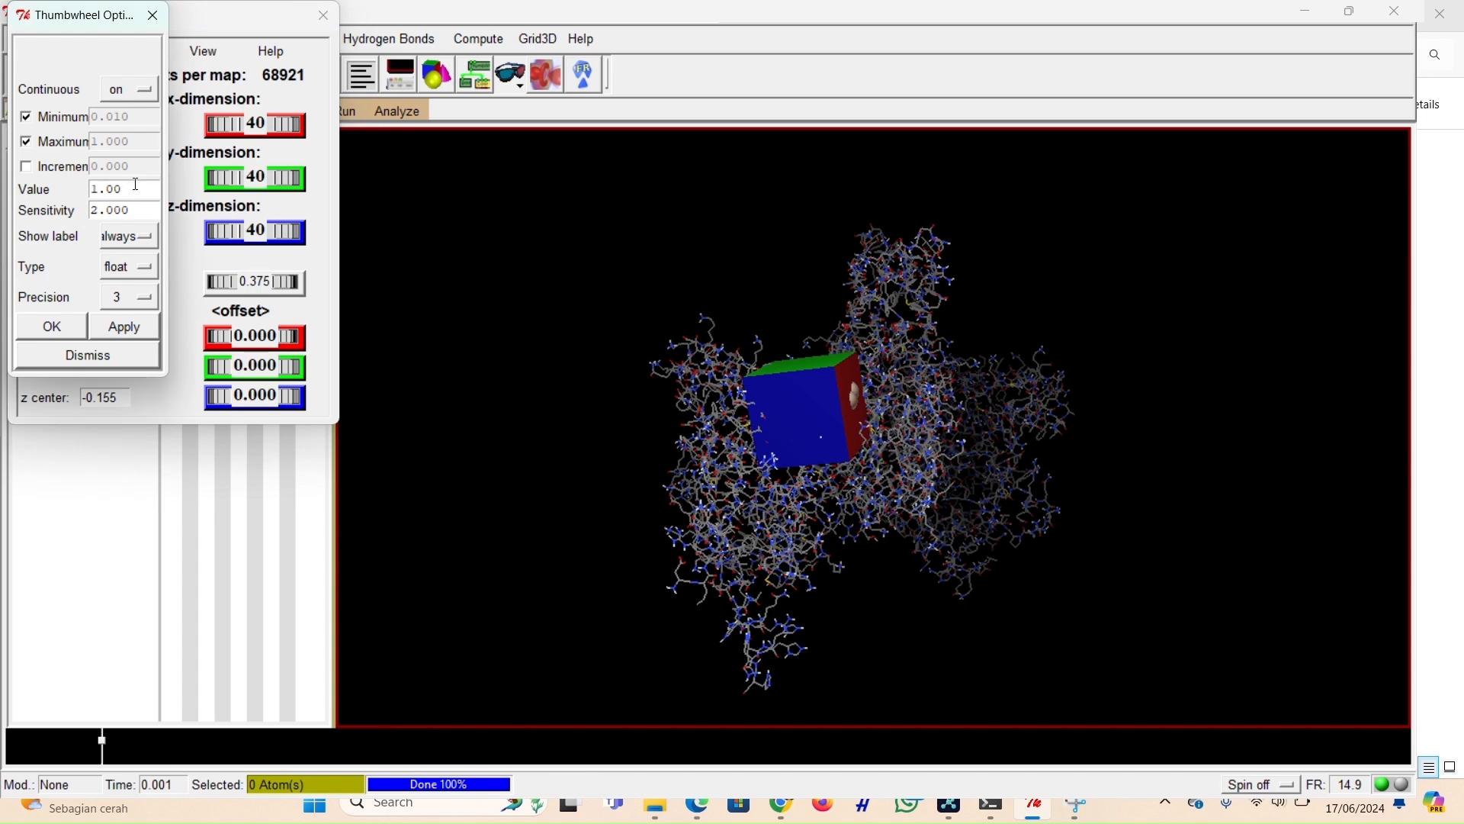
pyautogui.write('0')
pyautogui.press('Return')
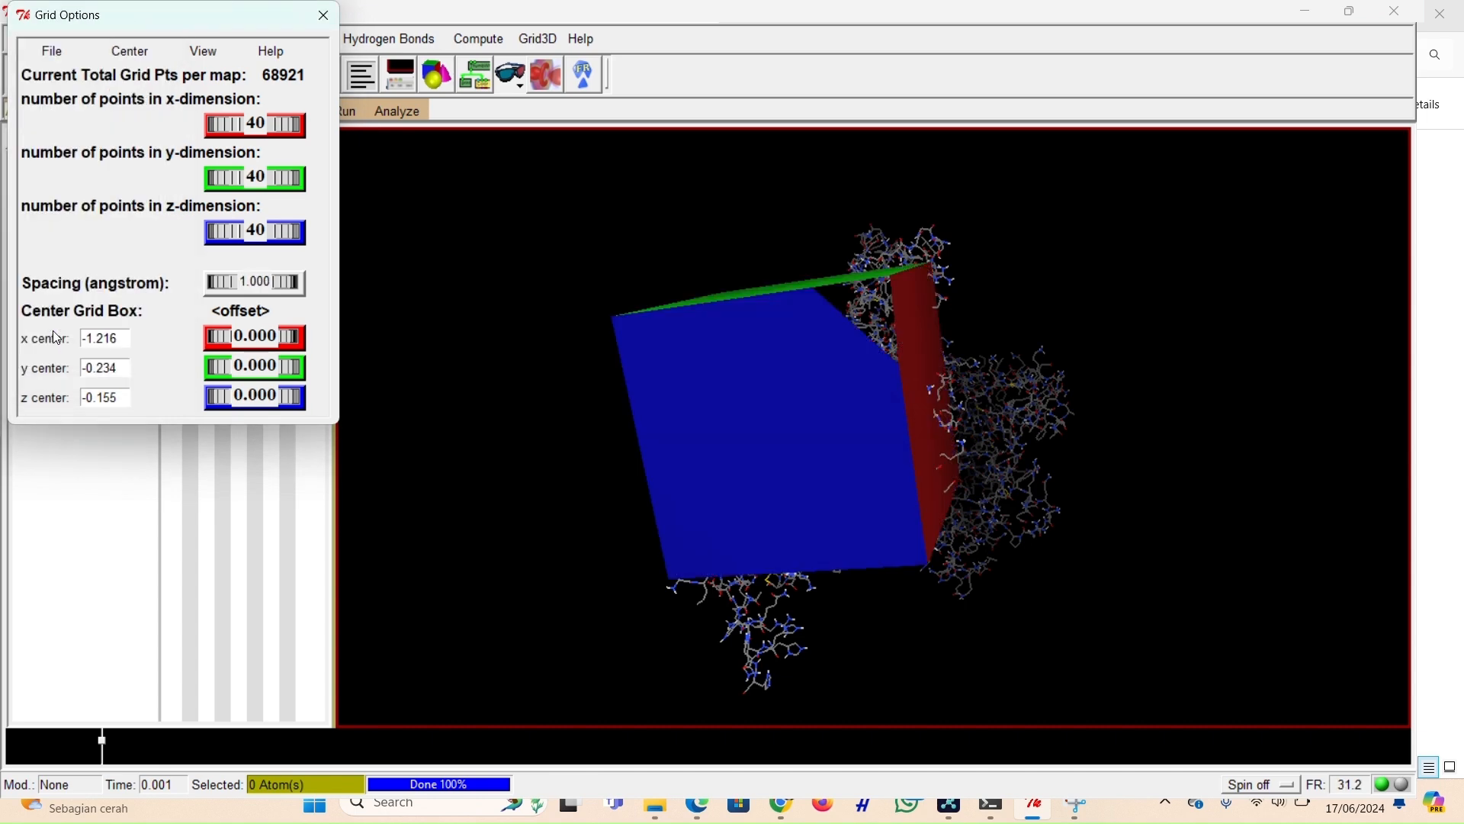
# - Set the number of grid points in the x-dimension to 22
pyautogui.rightClick(255, 124)
pyautogui.click(153, 191)
pyautogui.press('BackSpace')
pyautogui.press('BackSpace')
pyautogui.write('22')
pyautogui.click(48, 298)
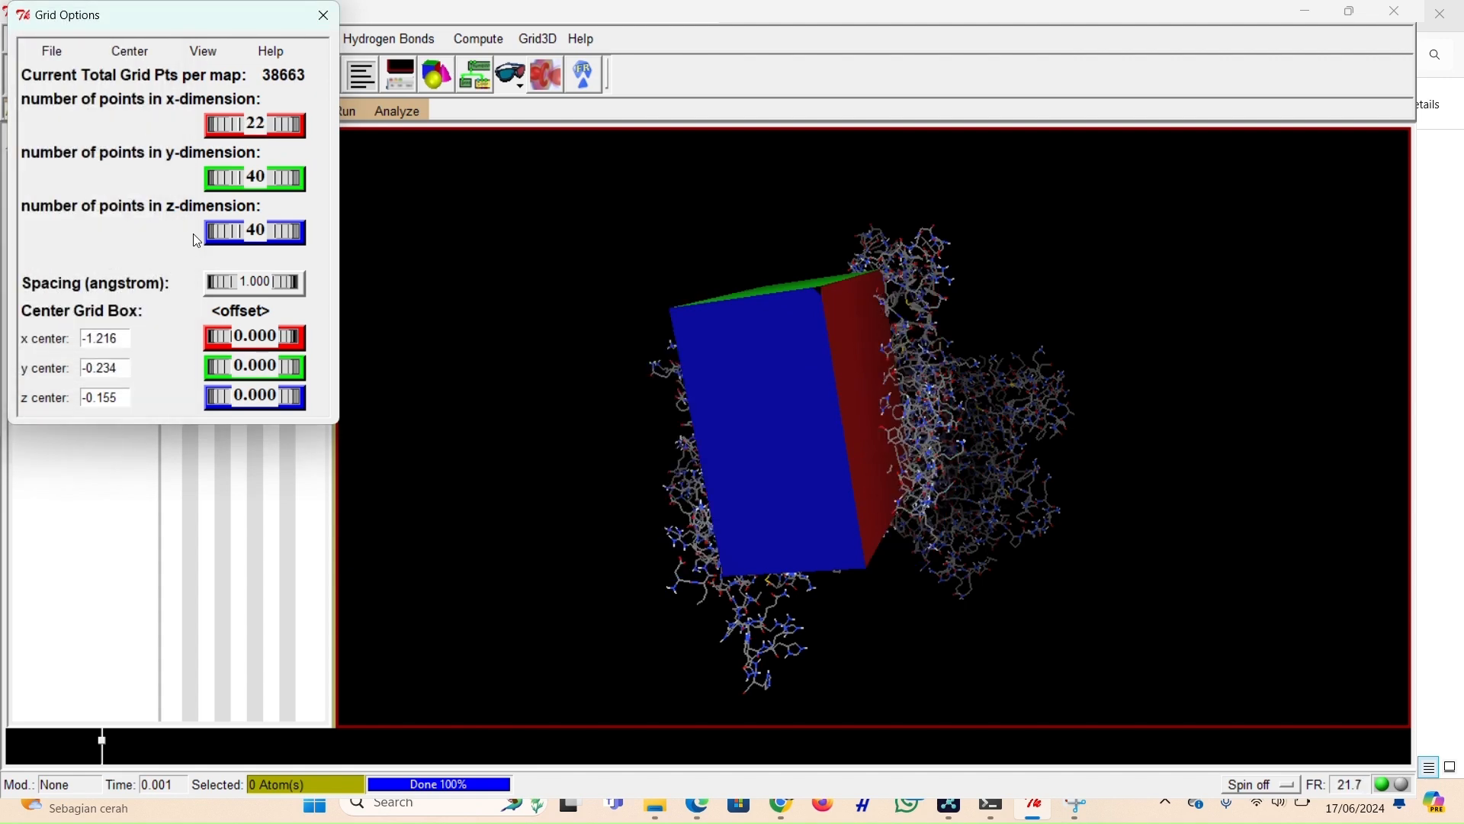
# - Set the number of grid points in both the y- and z-dimensions to 22
pyautogui.rightClick(254, 178)
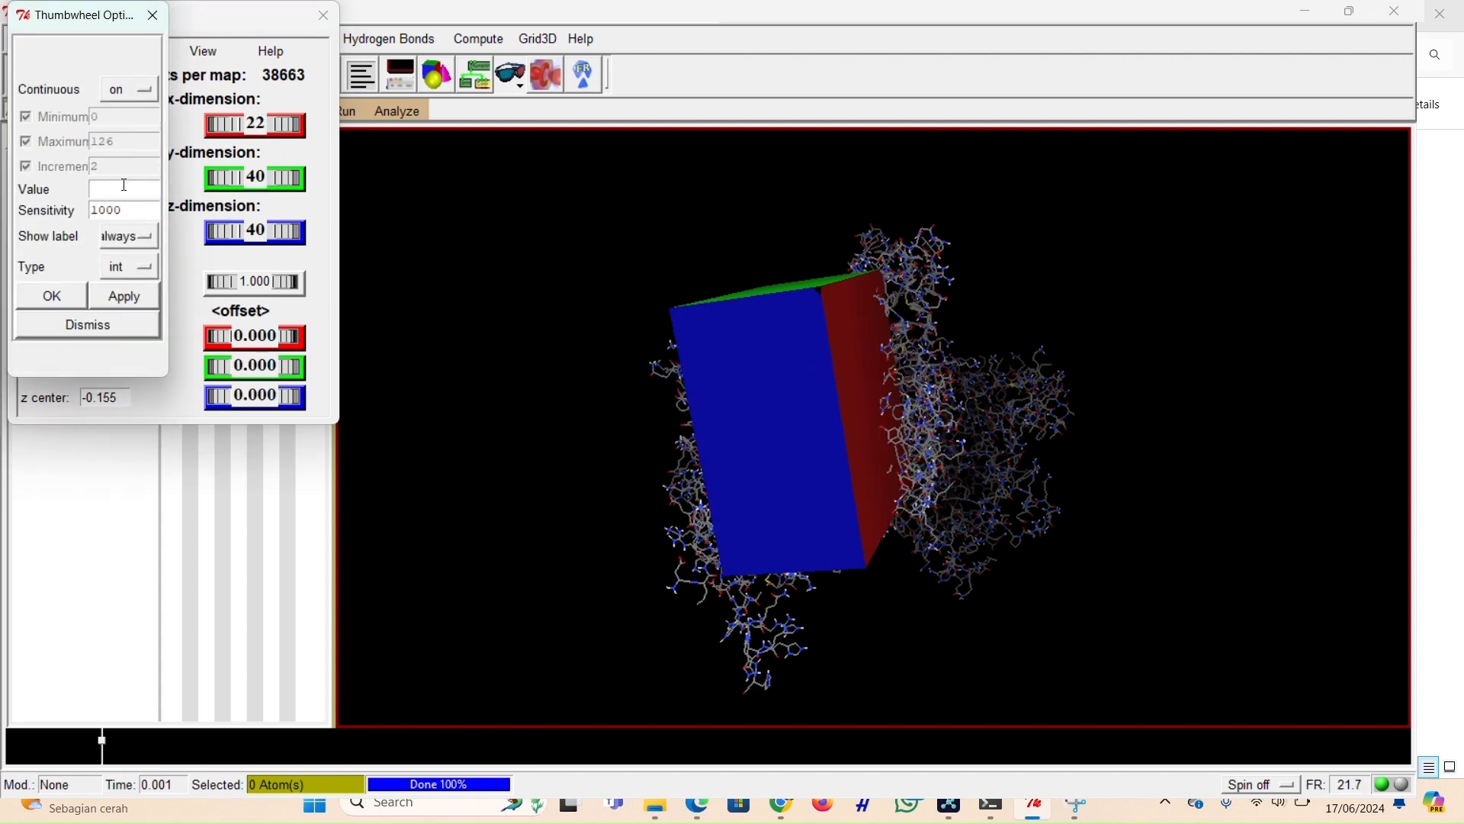
pyautogui.write('22')
pyautogui.click(51, 295)
pyautogui.rightClick(255, 232)
pyautogui.click(135, 191)
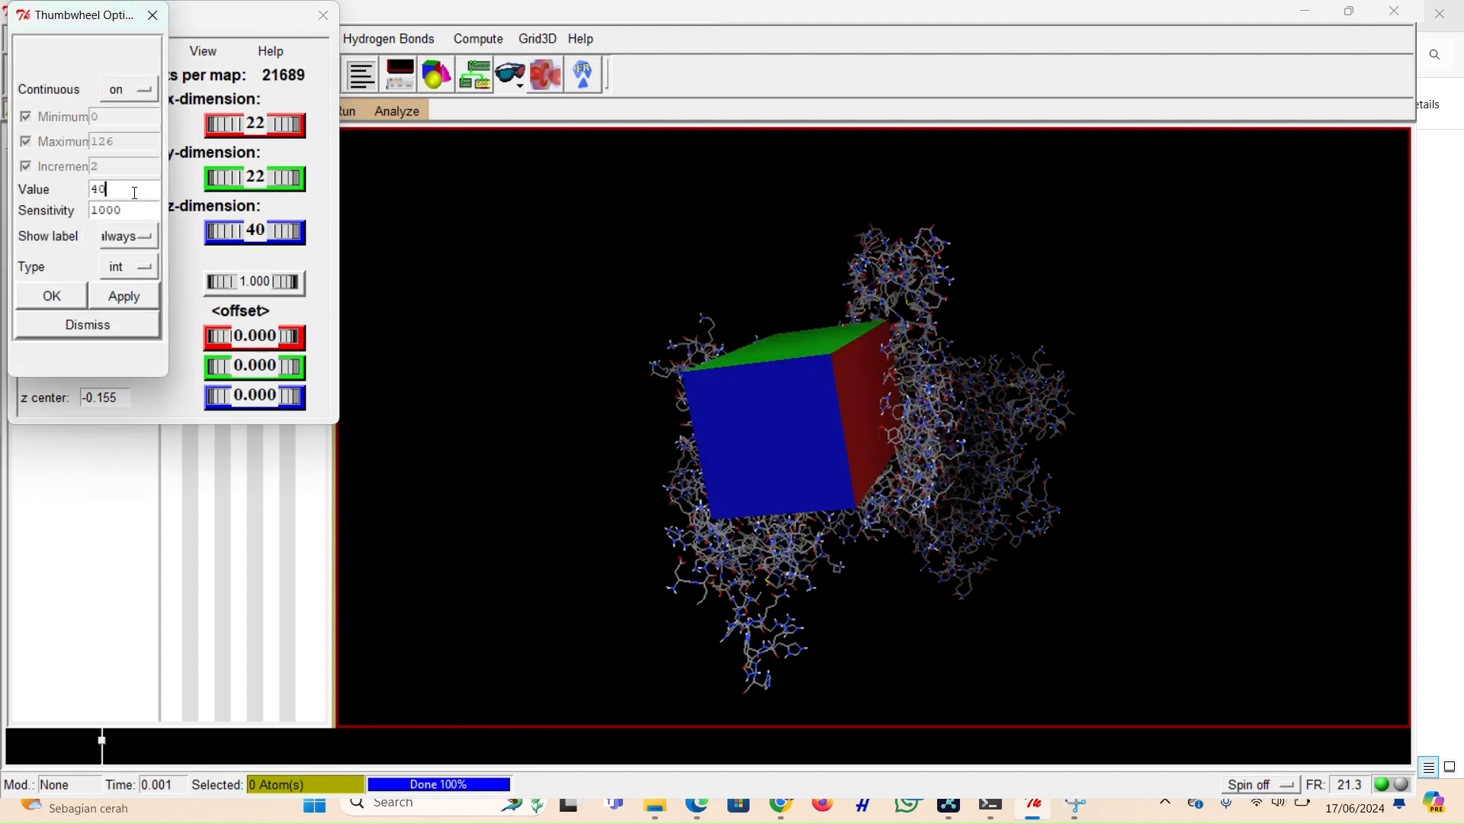
pyautogui.press('BackSpace')
pyautogui.press('BackSpace')
pyautogui.write('22')
pyautogui.click(50, 295)
# - Output the grid dimensions file as grid 2 in the docking folder and close the grid options
pyautogui.click(53, 51)
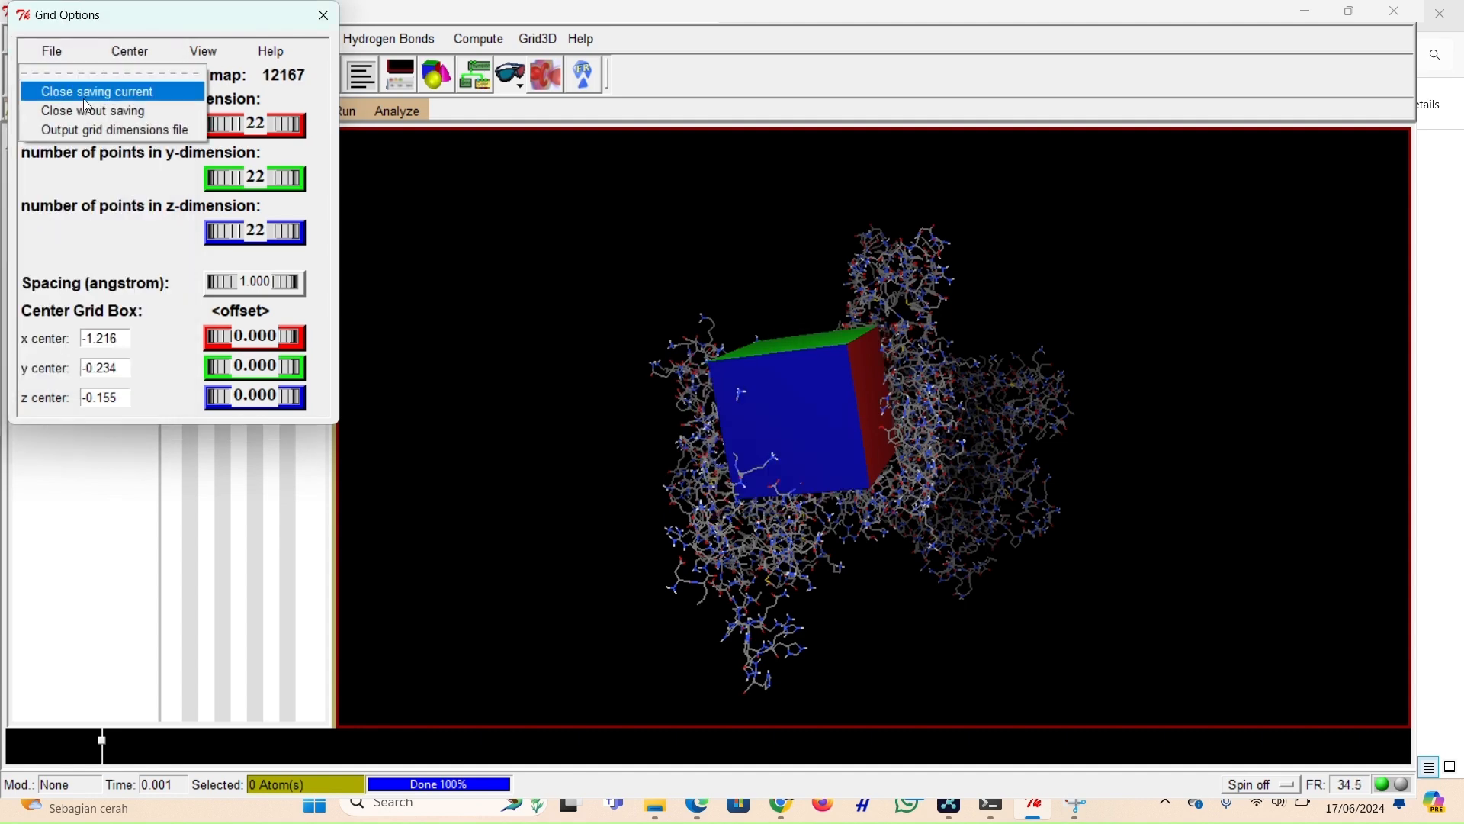
pyautogui.click(96, 130)
pyautogui.write('grid 2')
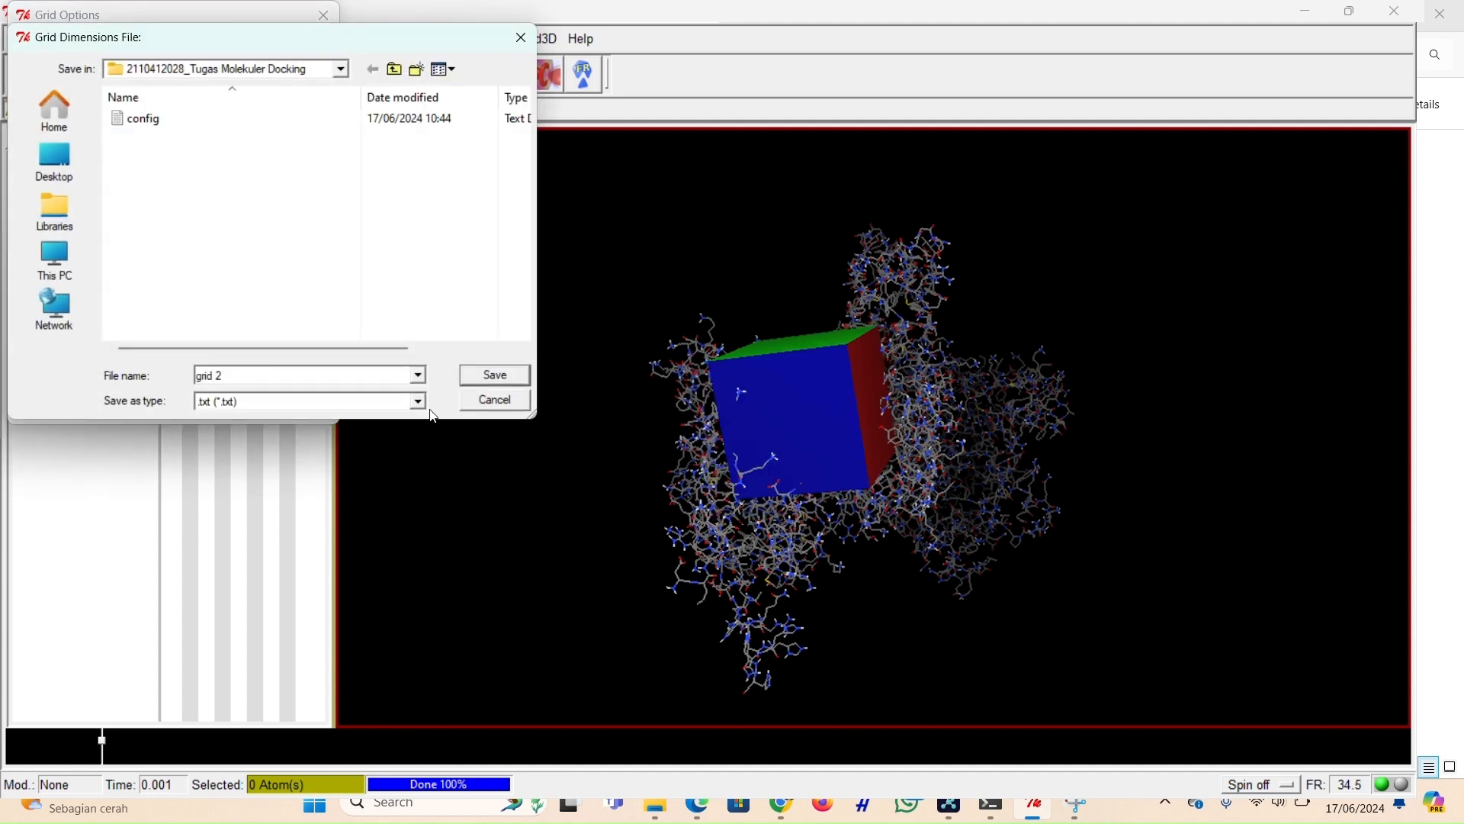
pyautogui.click(497, 373)
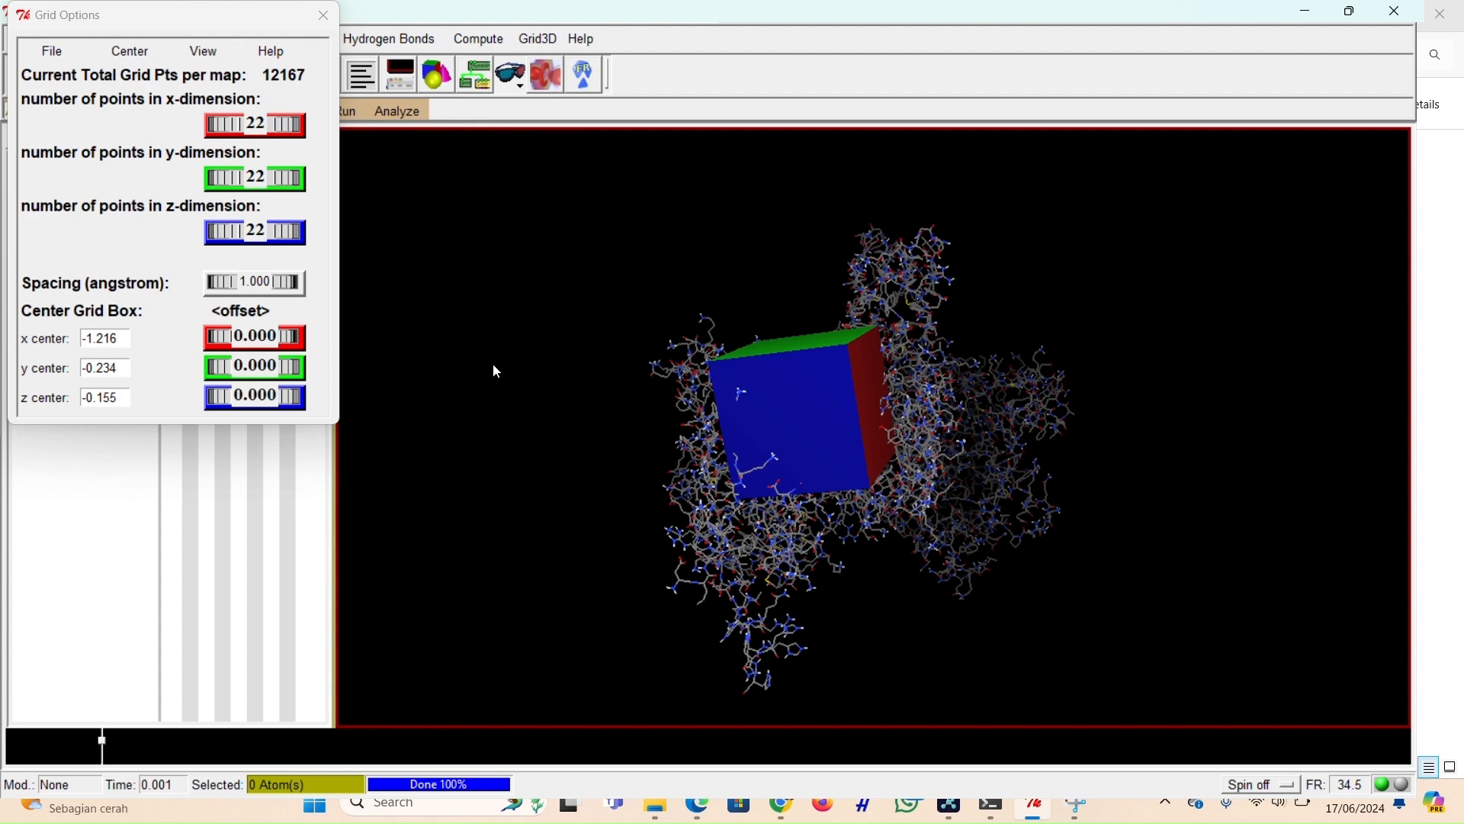
pyautogui.click(324, 15)
# - Save the Vina configuration as config.txt again with receptor Reseptor.pdbqt, ligand ligan uji.pdbqt and a box size of 22.0 in each direction
pyautogui.click(259, 41)
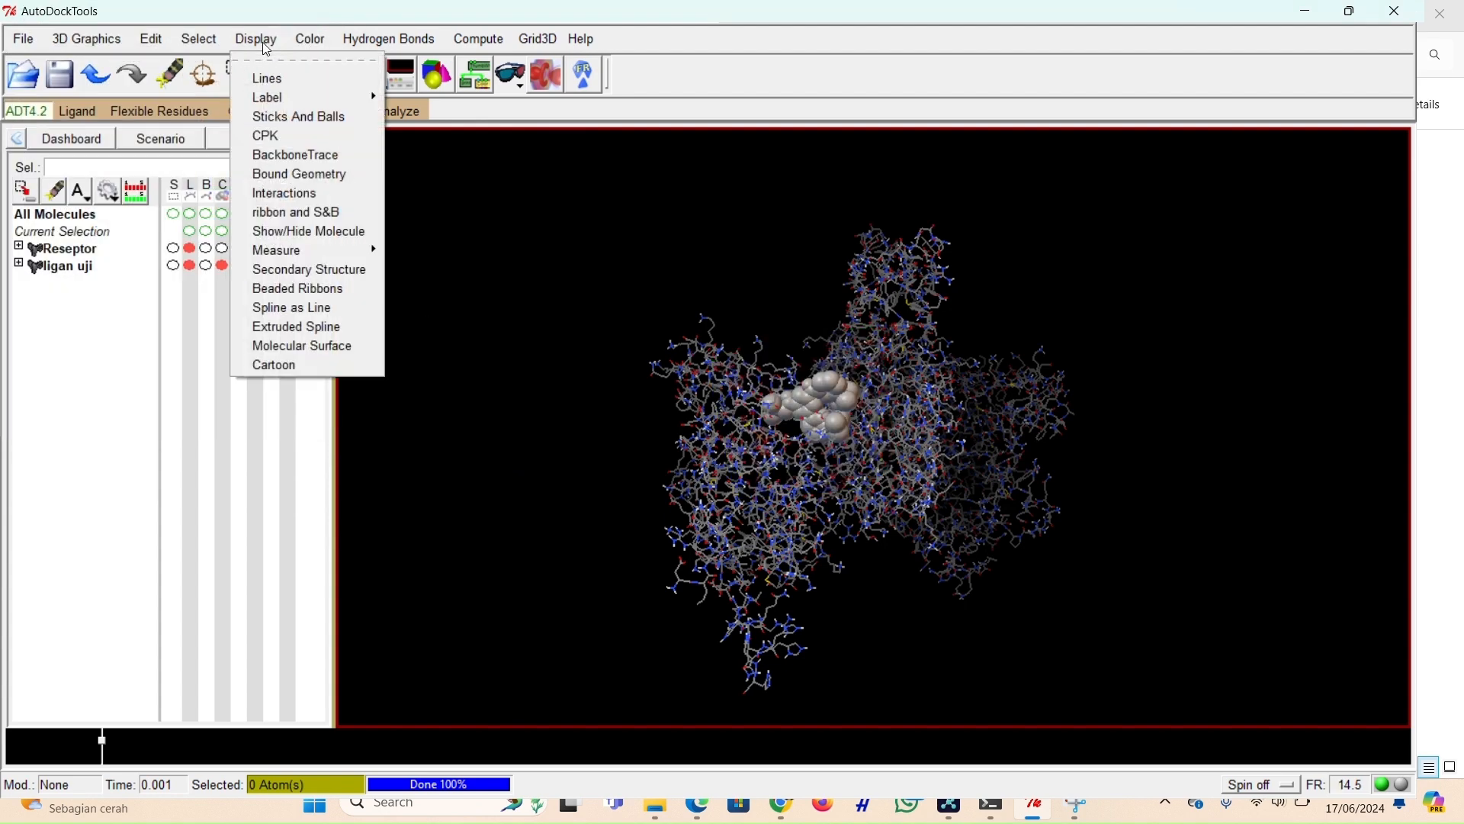
pyautogui.click(291, 111)
pyautogui.click(291, 110)
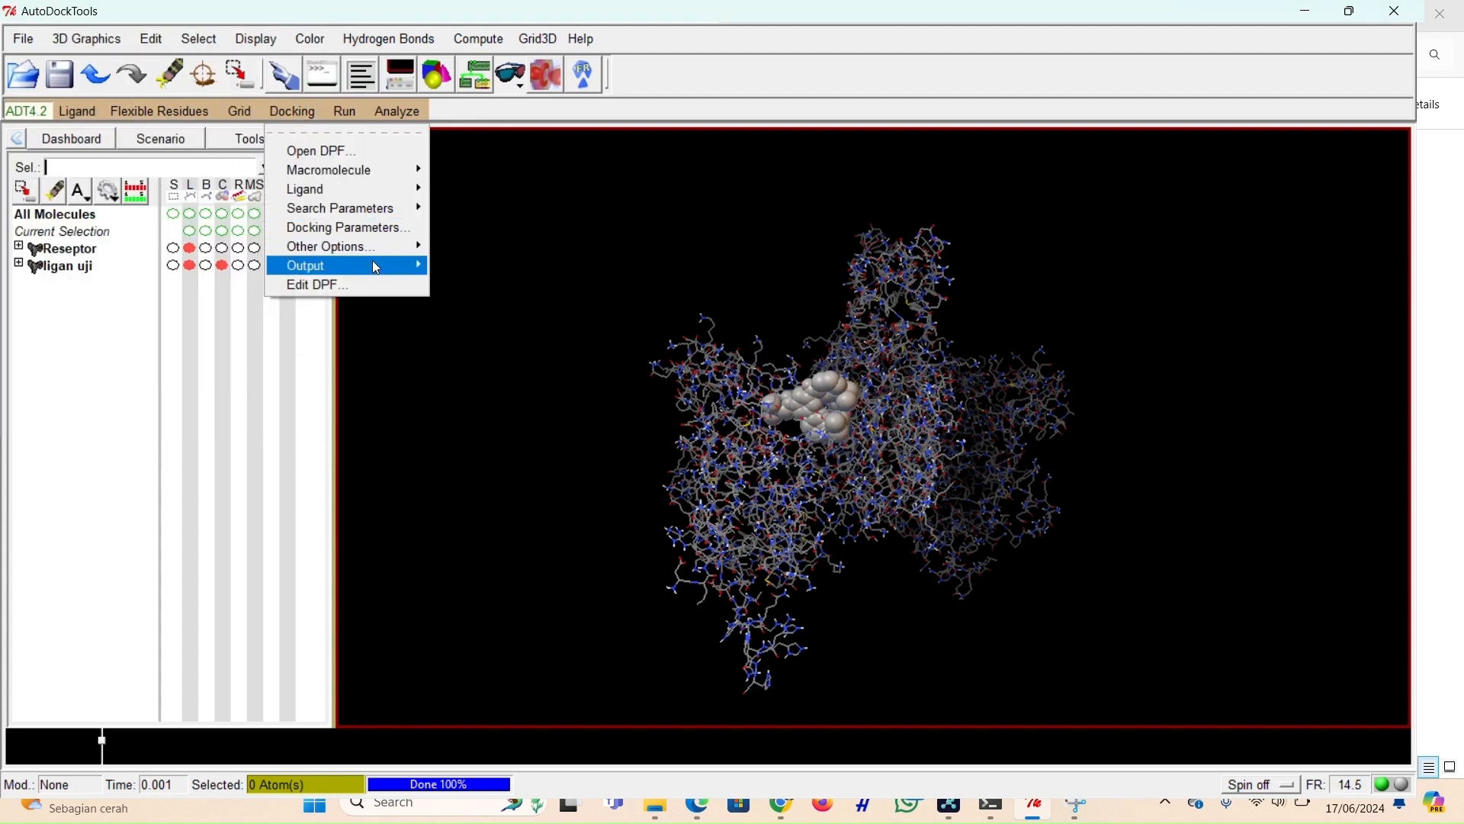
pyautogui.moveTo(372, 261)
pyautogui.click(513, 373)
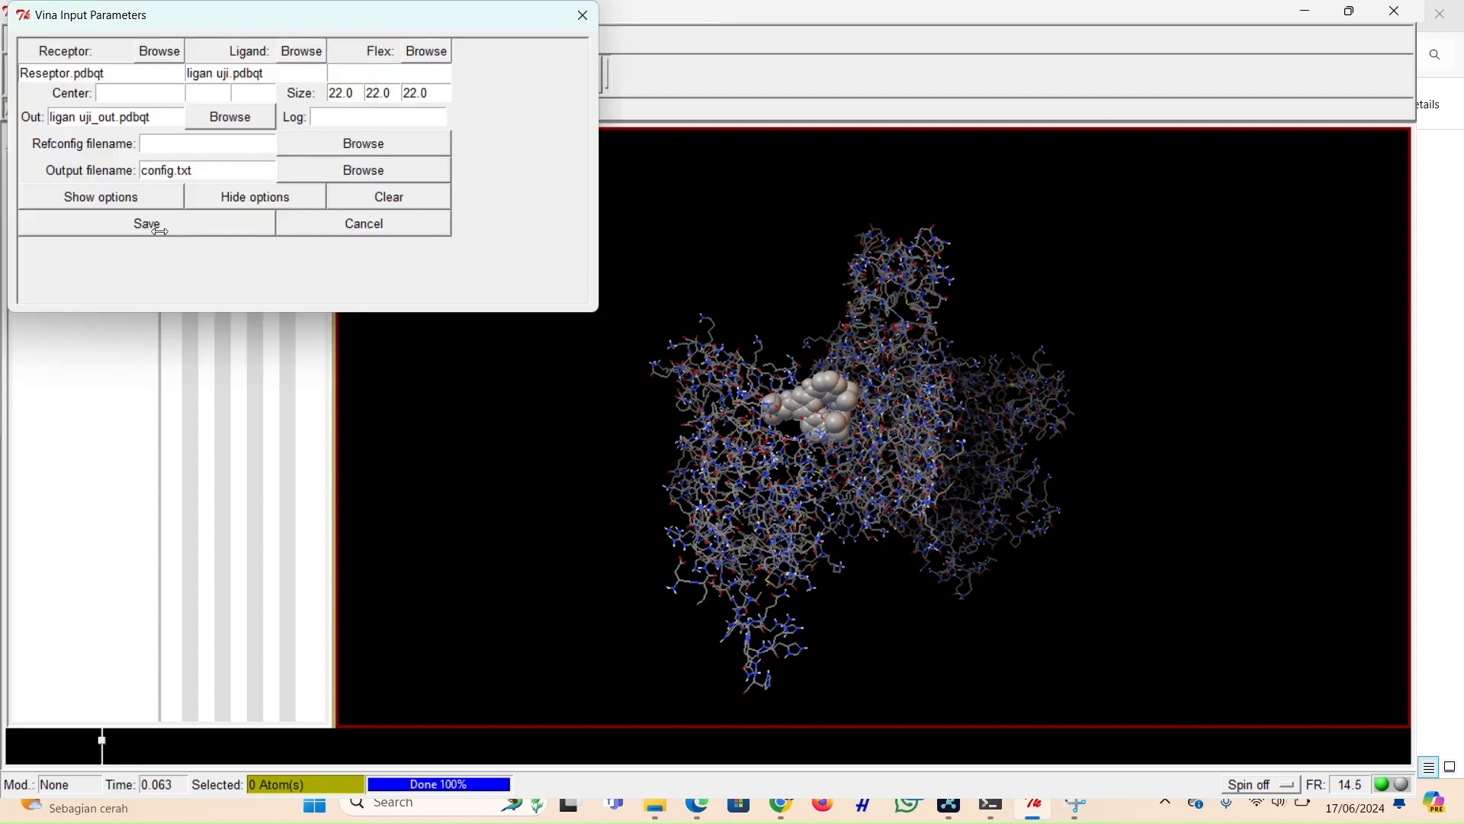
pyautogui.click(159, 229)
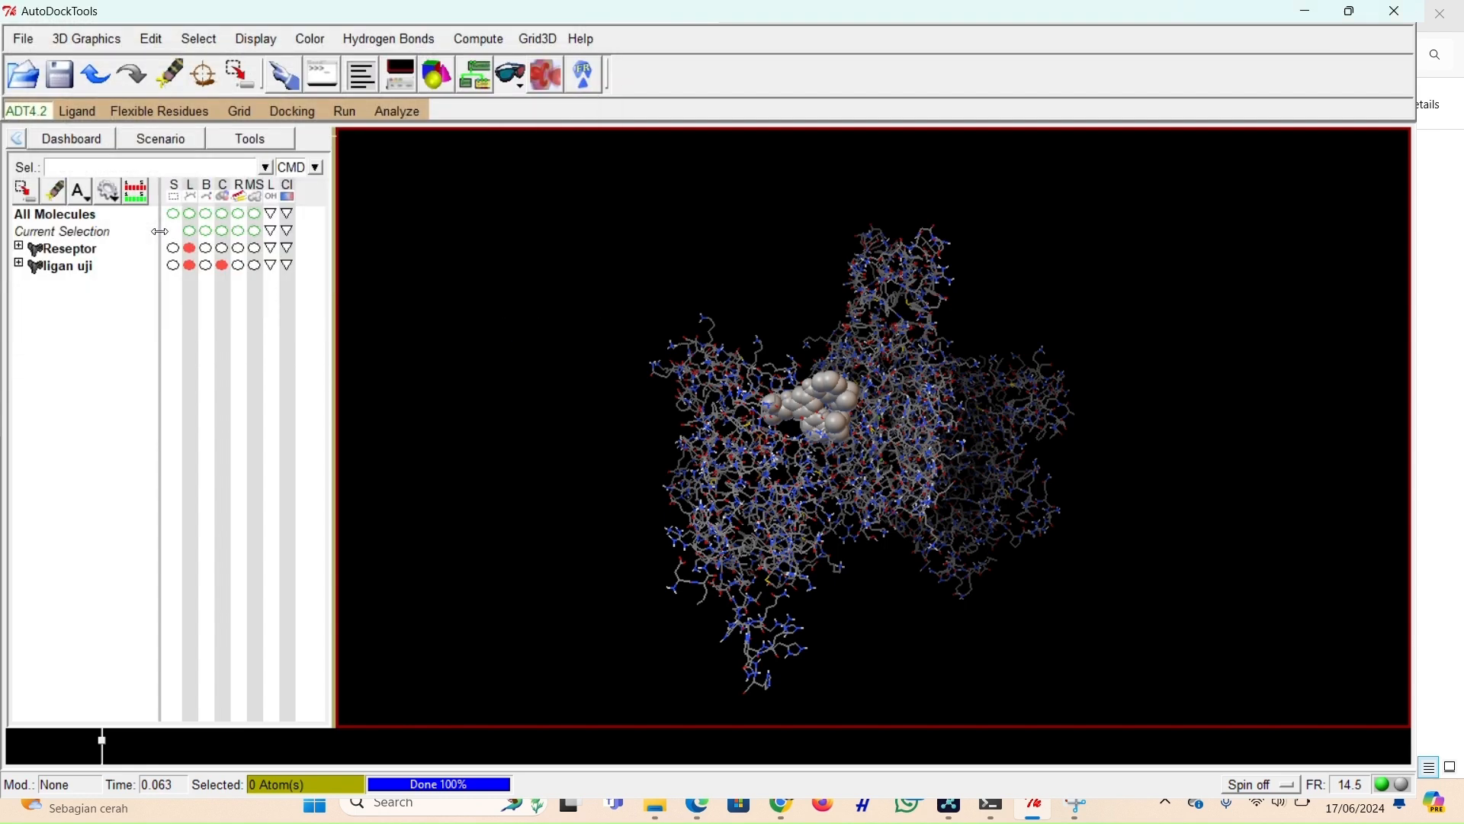
# - Switch to config.txt in Notepad and save it with the lines log = data-dock.ligan and exhaustiveness = 16 at the end
pyautogui.click(657, 810)
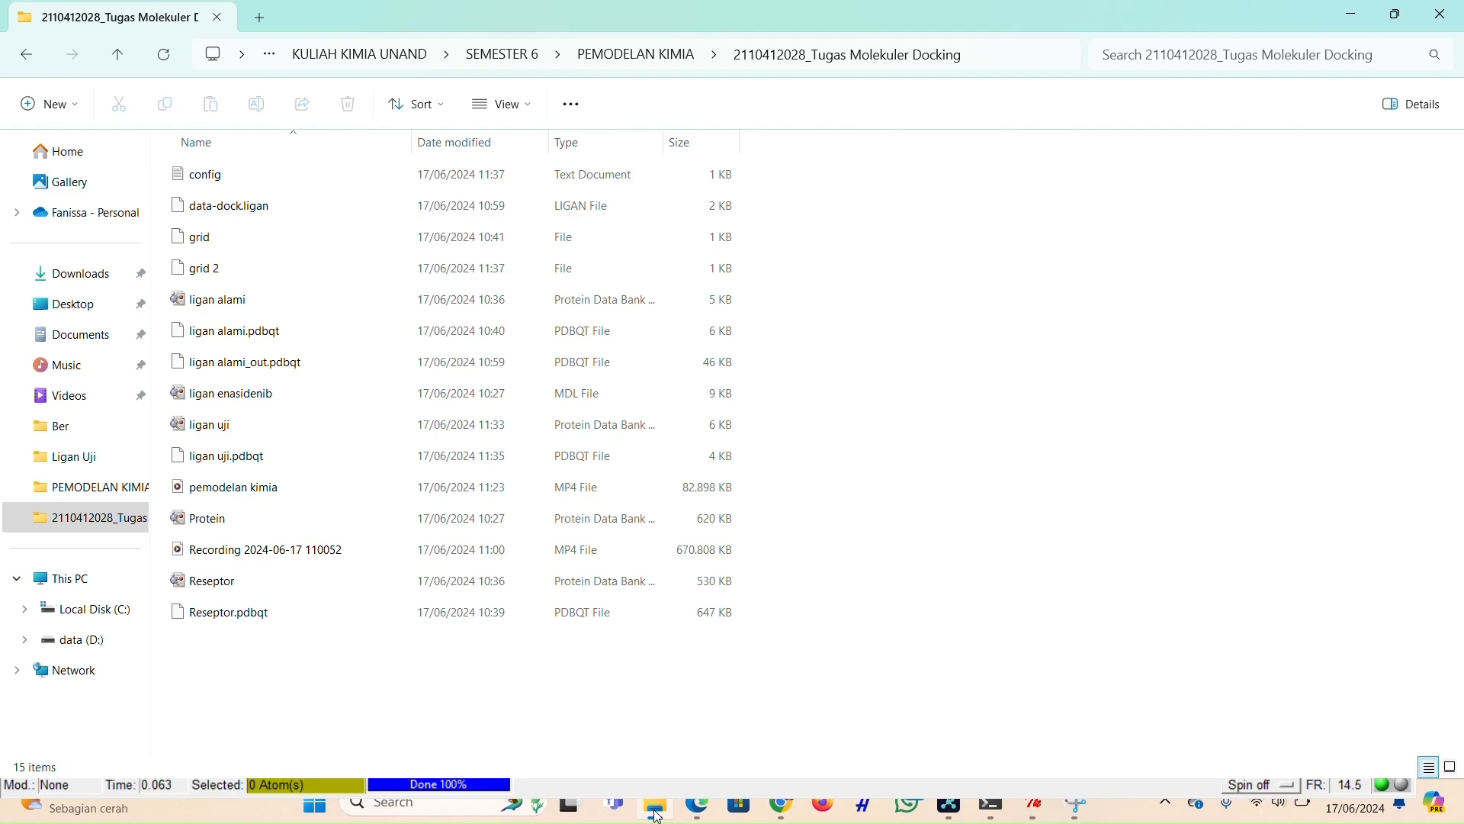
pyautogui.hotkey('alt', 'Tab')
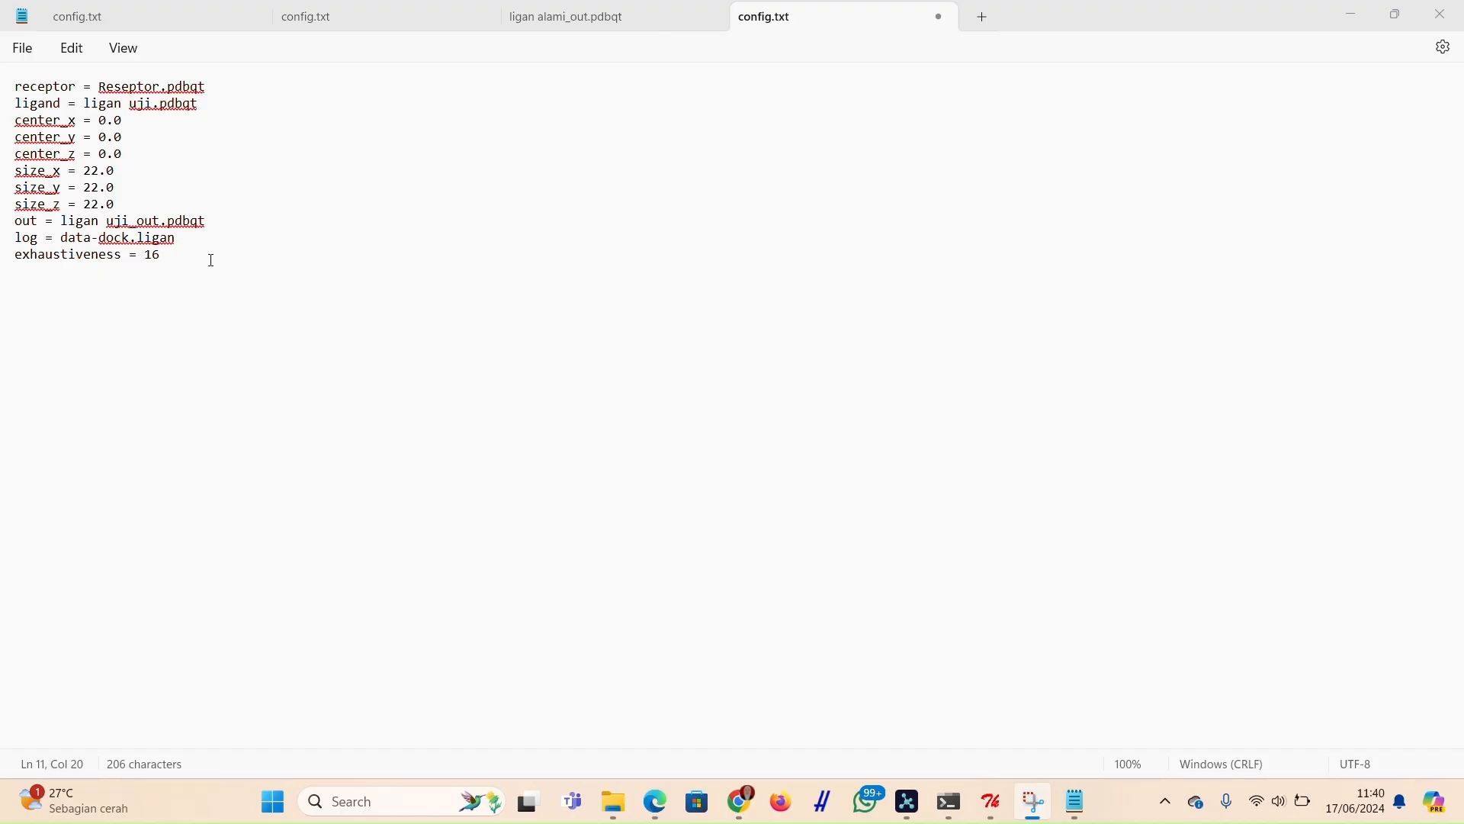
pyautogui.moveTo(195, 256); pyautogui.dragTo(15, 238)
pyautogui.click(23, 48)
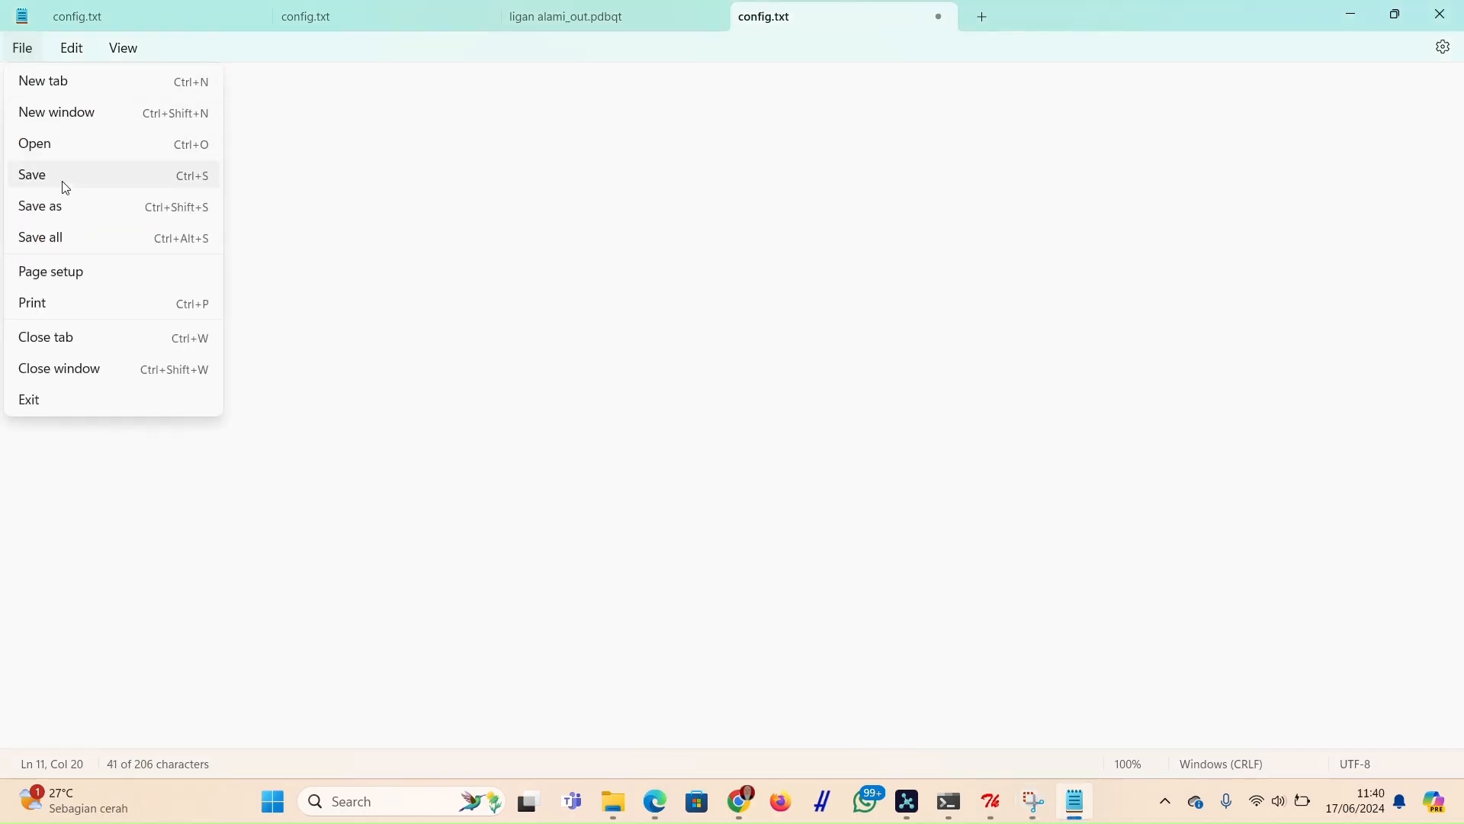
pyautogui.click(61, 176)
# - Switch back to AutoDockTools and maximize its window
pyautogui.moveTo(992, 802)
pyautogui.click(1035, 730)
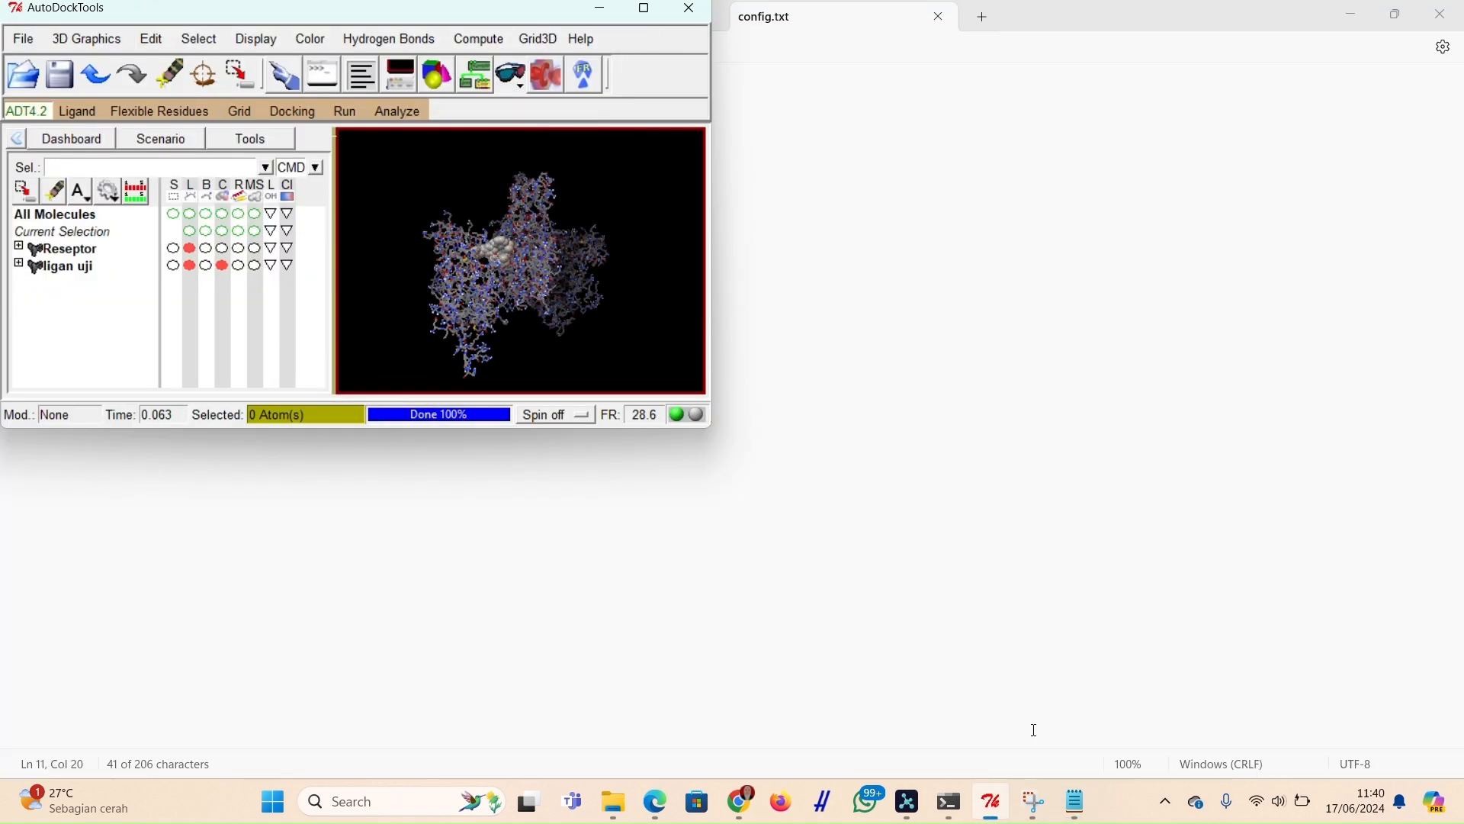
pyautogui.moveTo(584, 14); pyautogui.dragTo(576, 118)
pyautogui.click(649, 67)
pyautogui.doubleClick(576, 118)
# - Launch AutoDock Vina using config.txt and bring up the console window showing the docking run
pyautogui.click(299, 115)
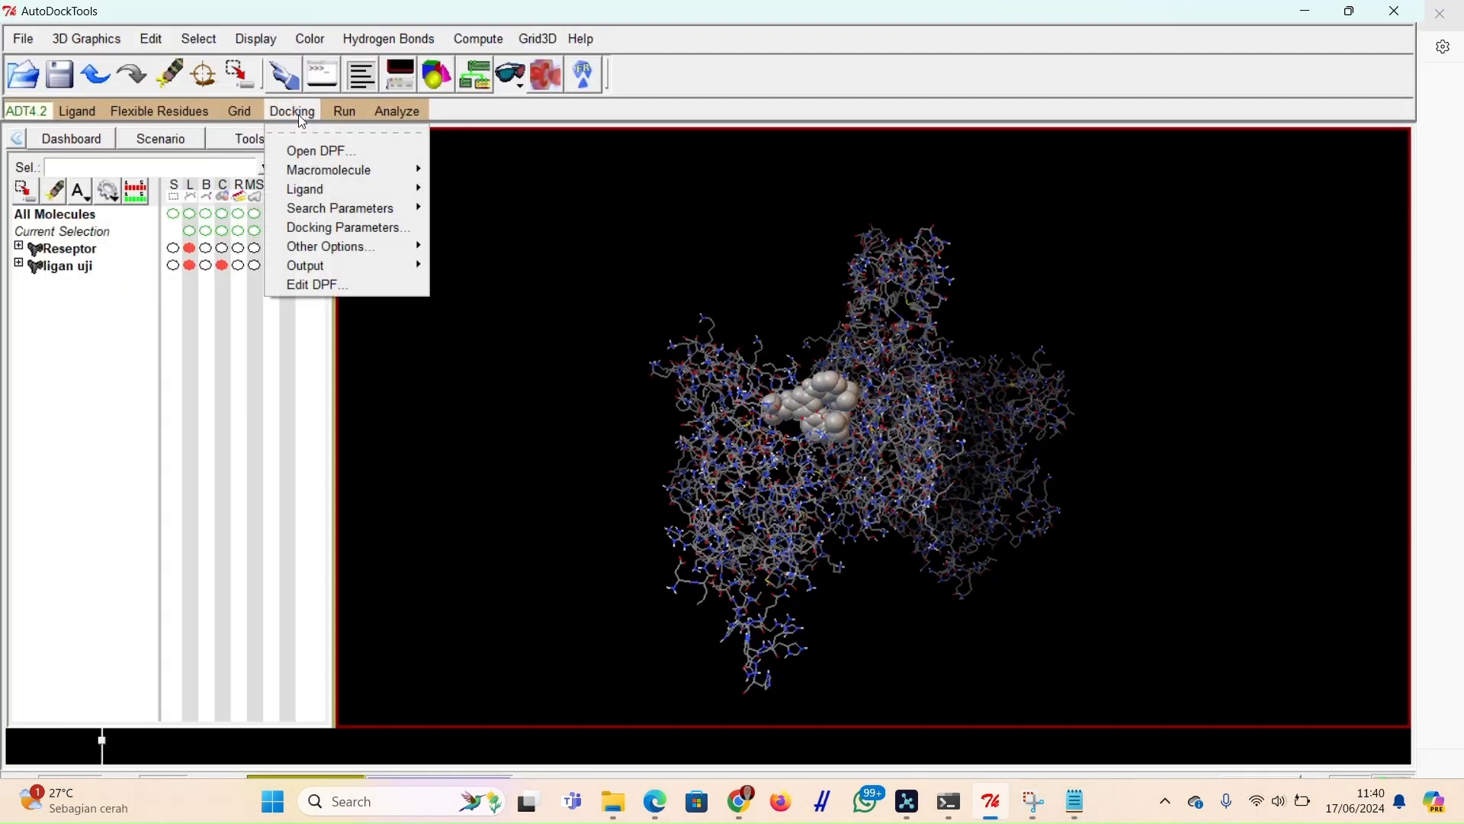
pyautogui.click(351, 111)
pyautogui.click(351, 111)
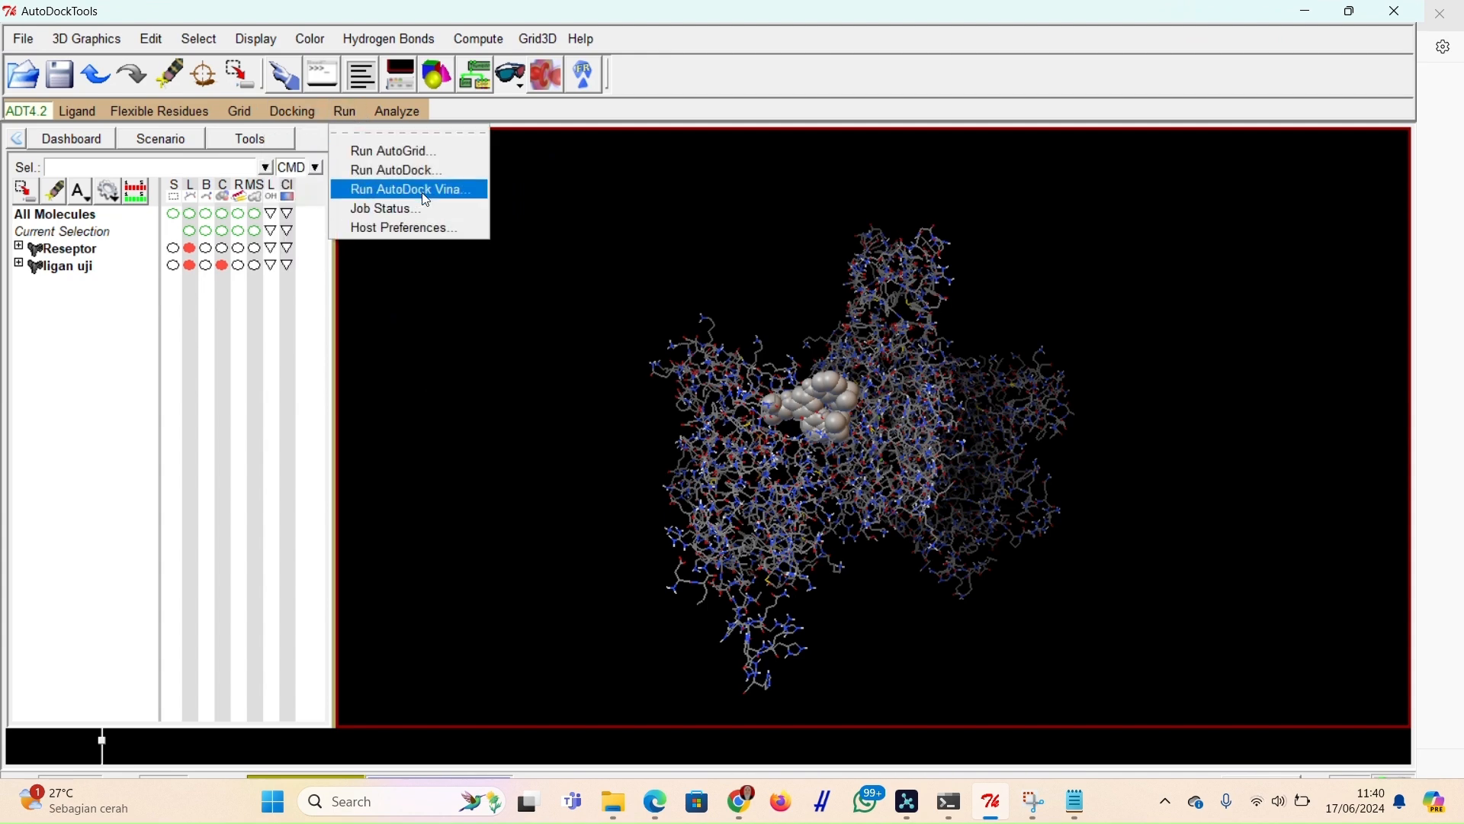
pyautogui.click(426, 190)
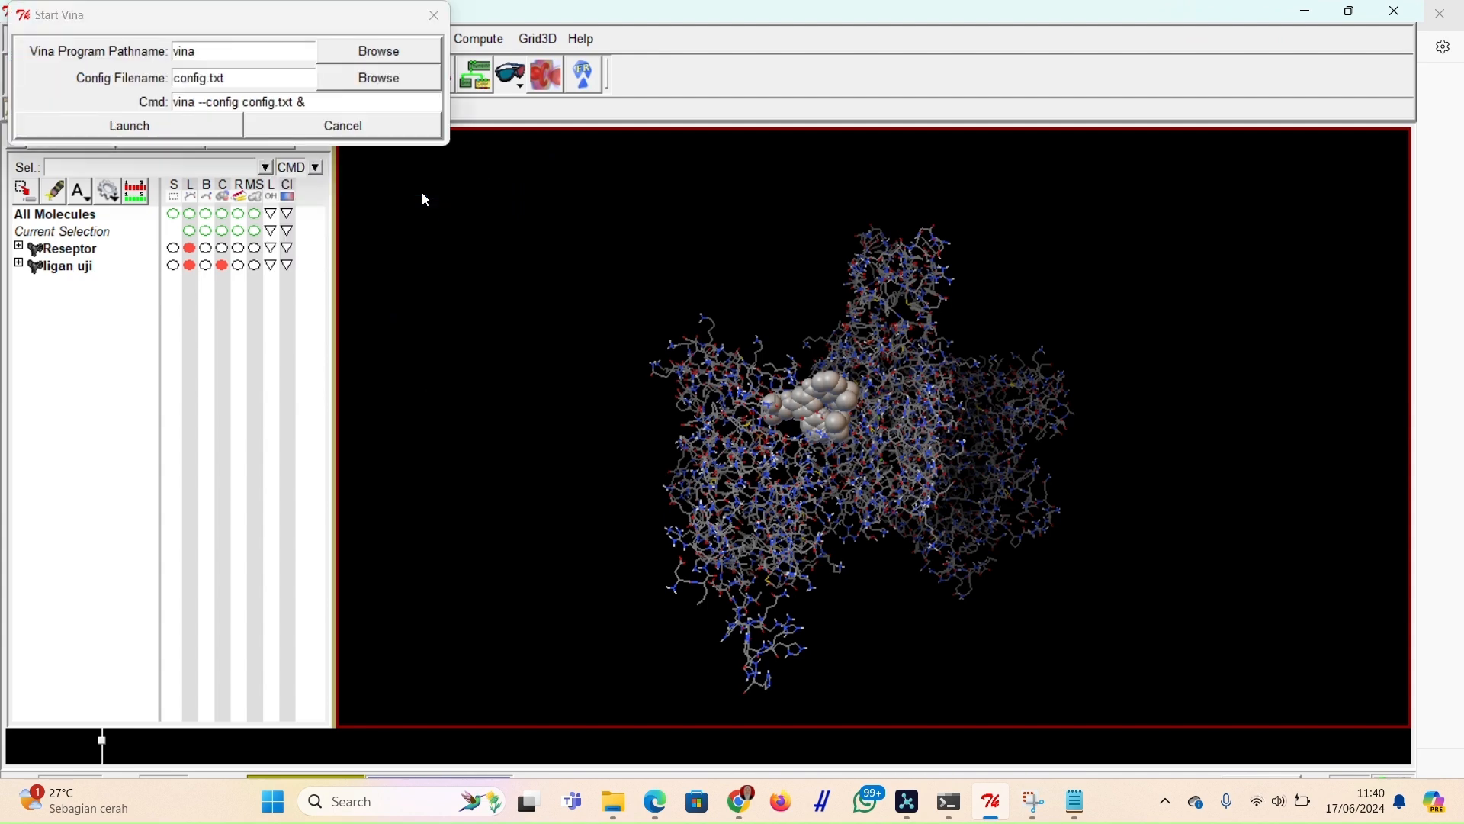
pyautogui.click(183, 128)
pyautogui.click(949, 808)
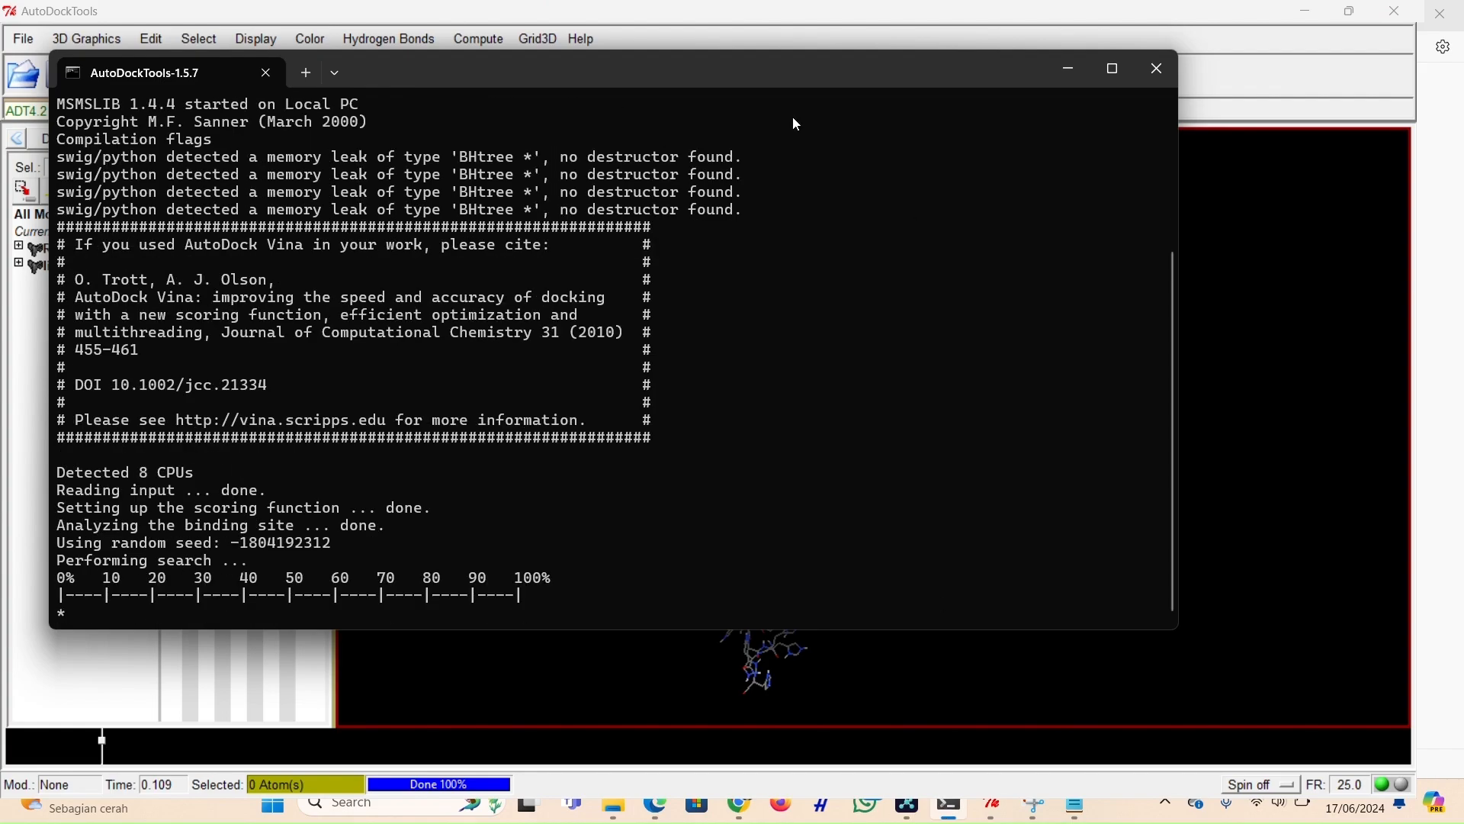